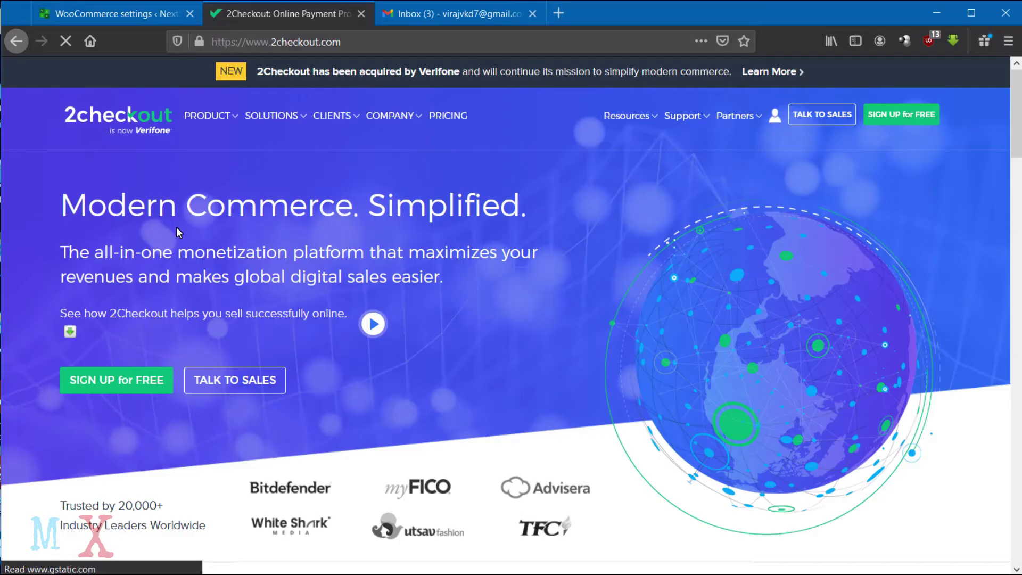
Scroll the 2checkout.com homepage and go to the Pricing page through SIGN UP for FREE.
scroll(190, 216, "down", 3)
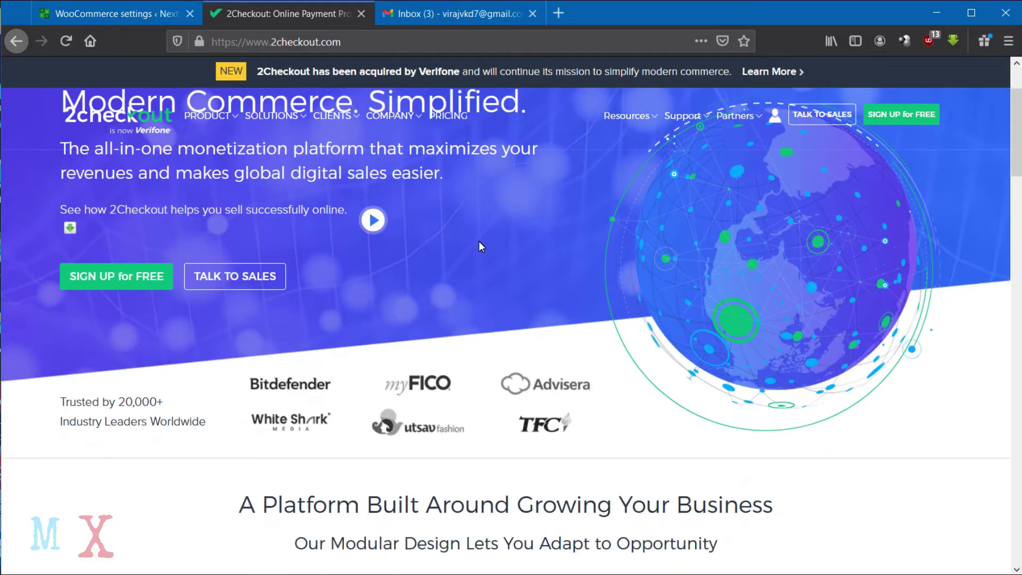
scroll(627, 338, "down", 3)
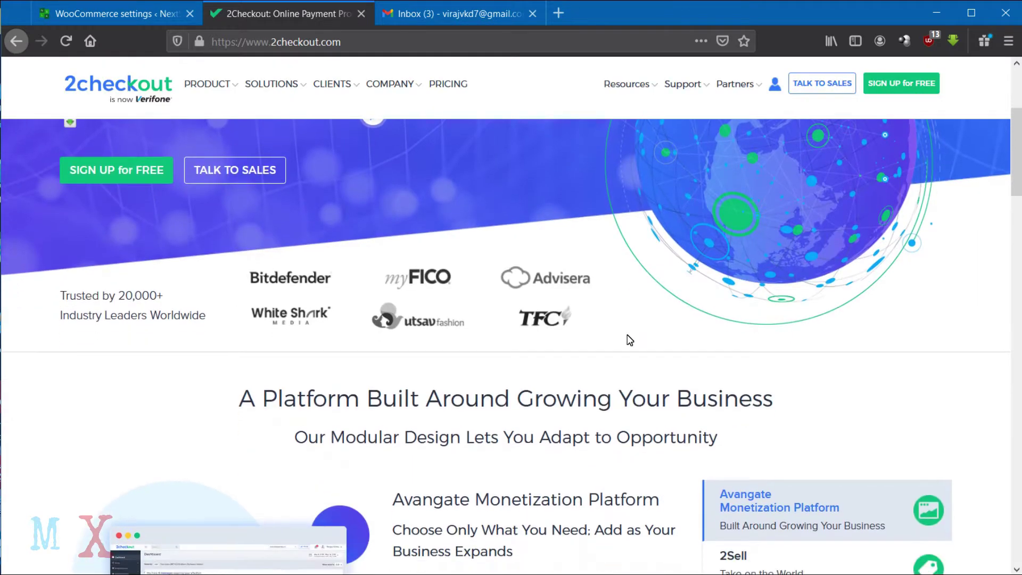
scroll(788, 245, "down", 1)
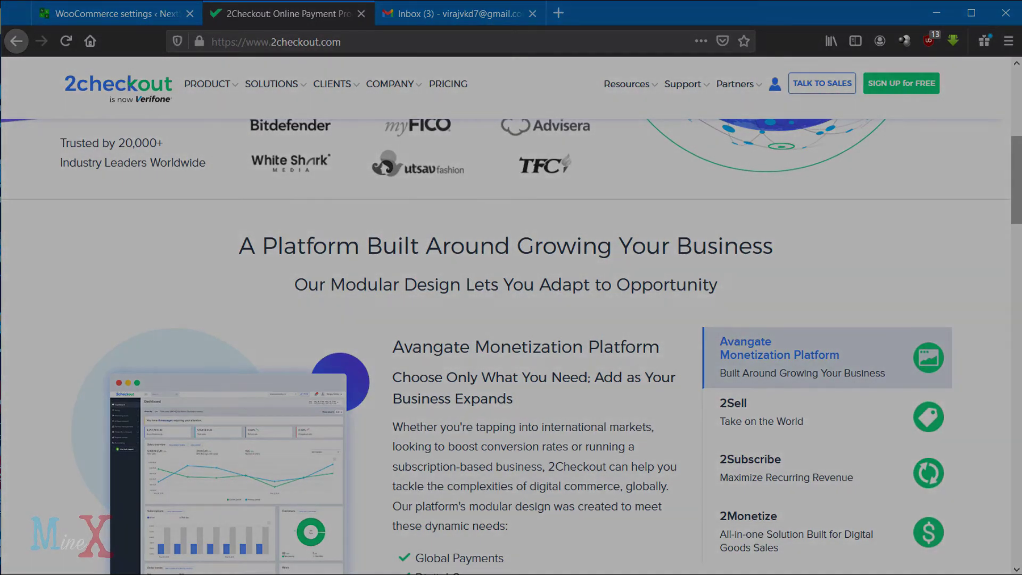
left_click_drag(1019, 187, 1019, 420)
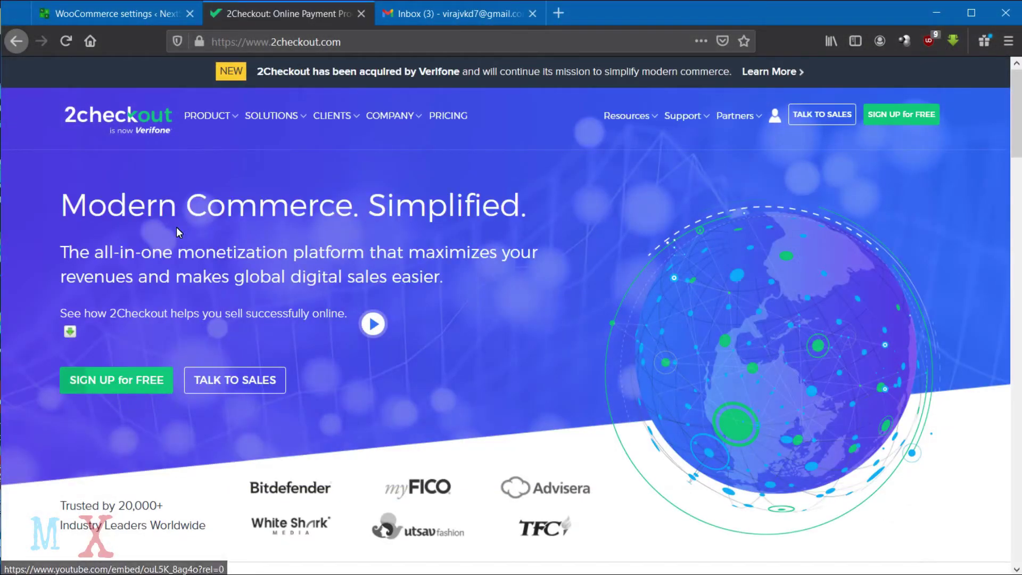
scroll(177, 226, "down", 6)
left_click_drag(1018, 186, 1017, 134)
left_click(135, 308)
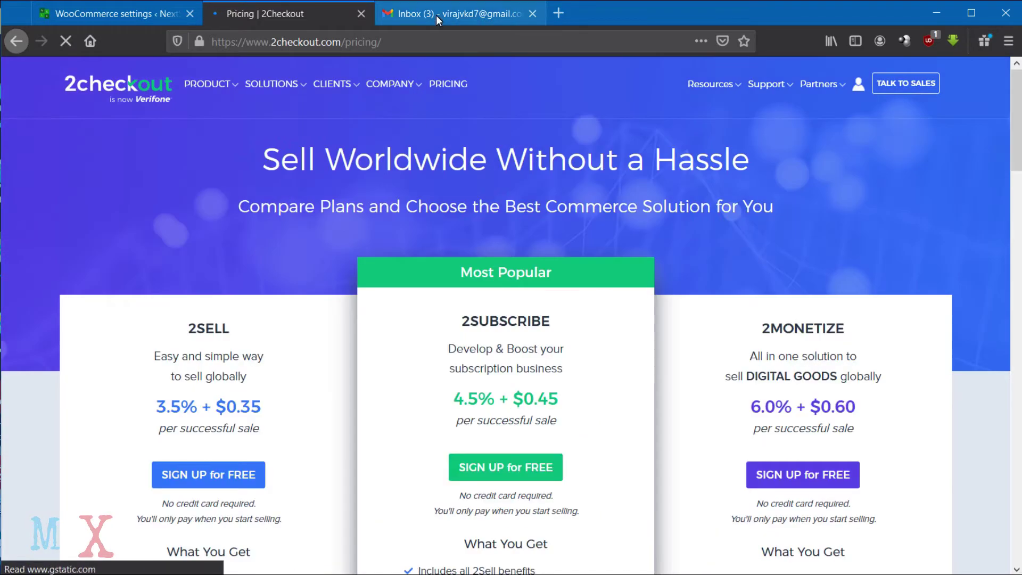
left_click(436, 14)
left_click(255, 21)
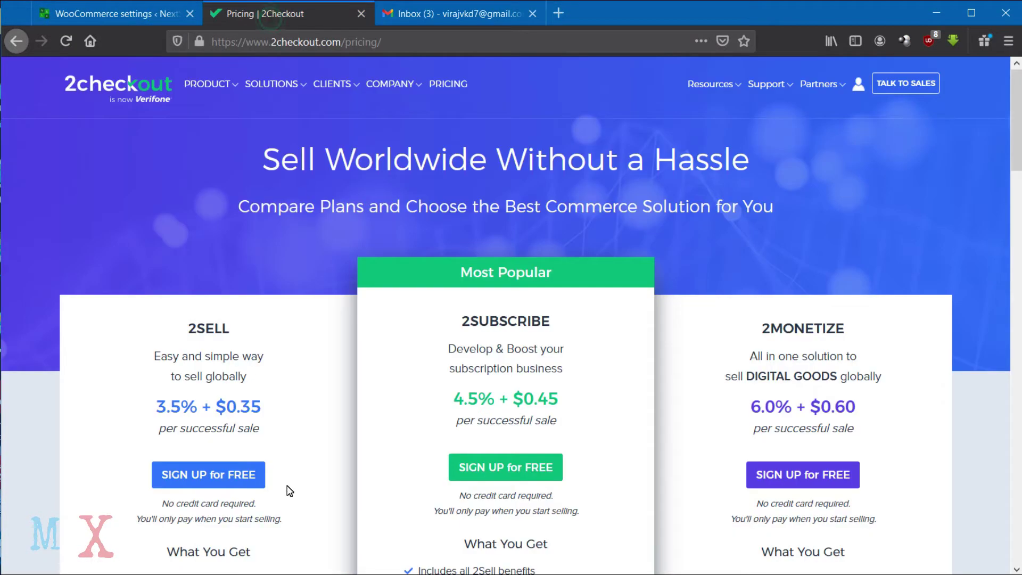
Choose the 2SELL plan and enter the owner's first and last name.
left_click(212, 485)
left_click(414, 269)
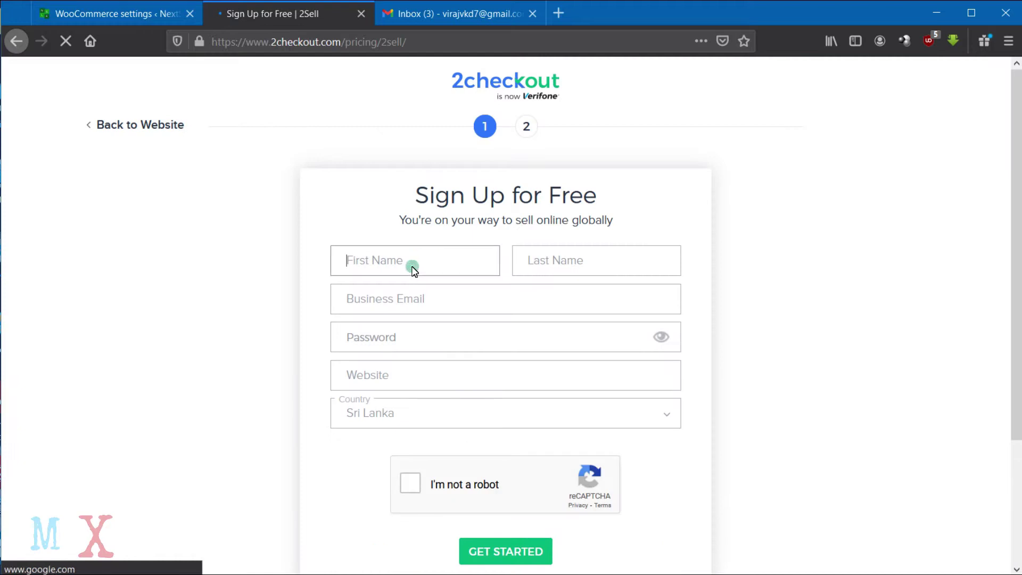
type("V")
left_click(391, 286)
left_click(559, 266)
type("Kasun")
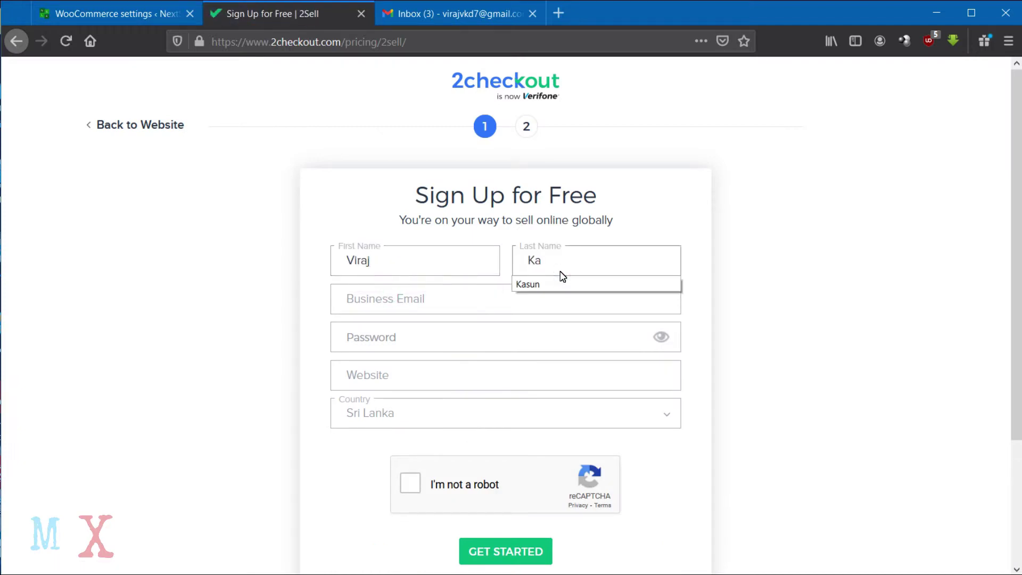
Fill in the business e-mail, a new password and the store website, then pass the reCAPTCHA.
left_click(458, 301)
left_click(405, 381)
double_click(429, 337)
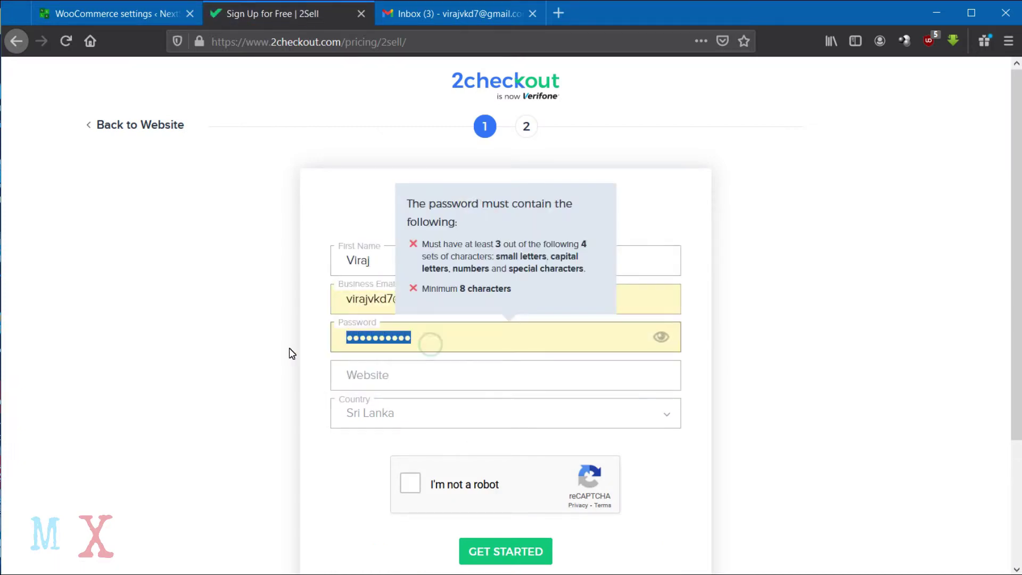
key("BackSpace")
type("•")
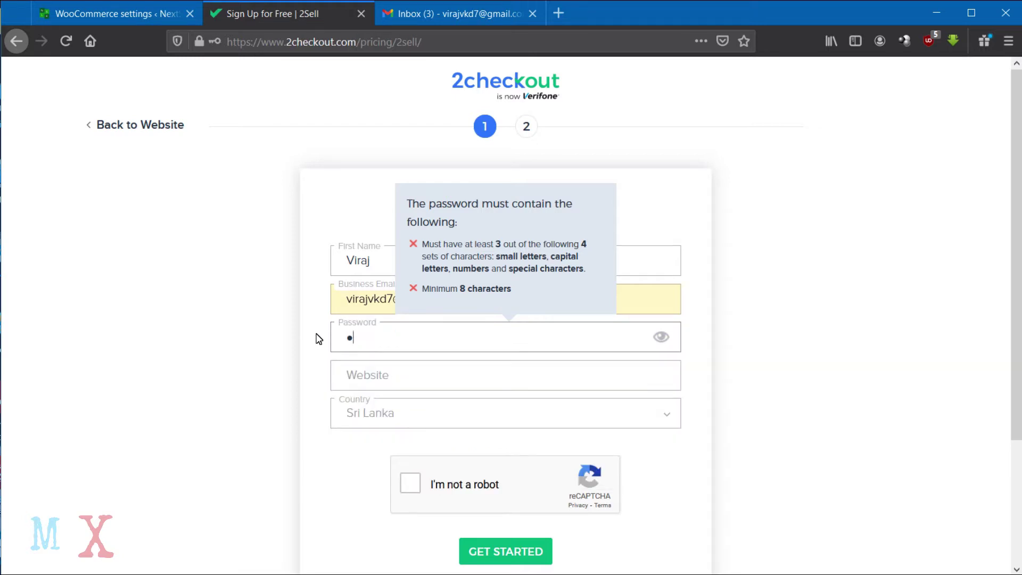
key("BackSpace")
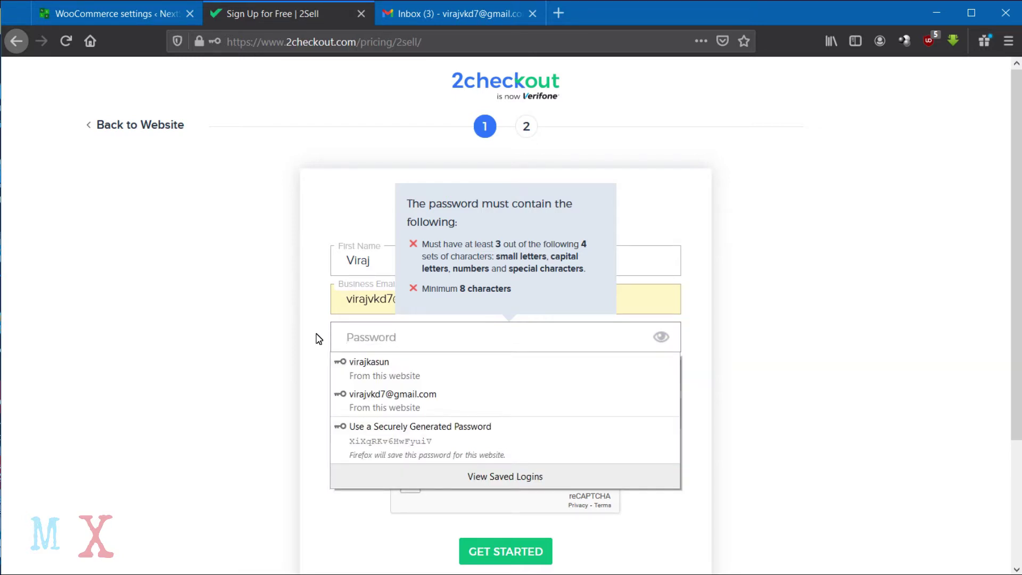
type("•")
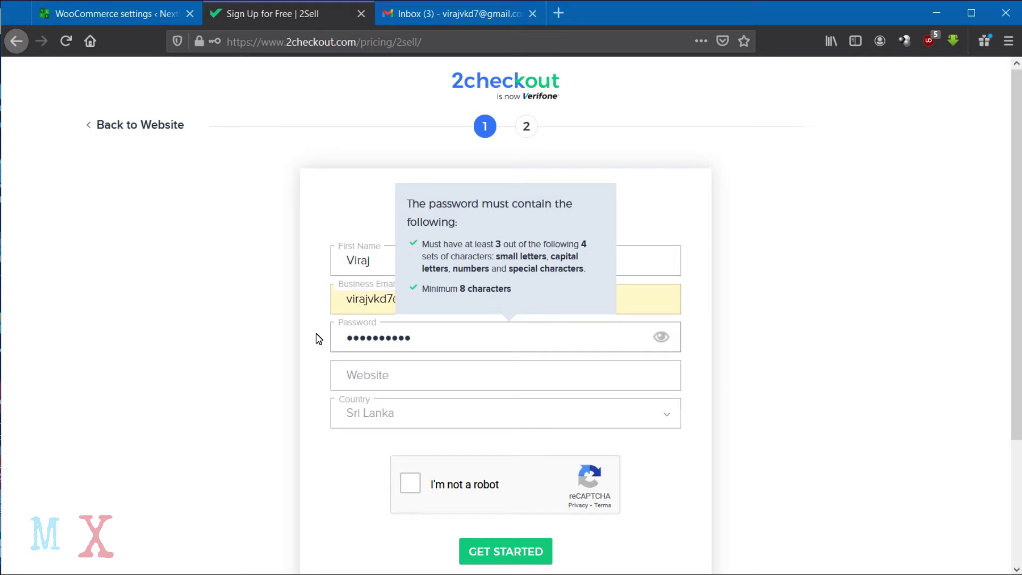
left_click(384, 386)
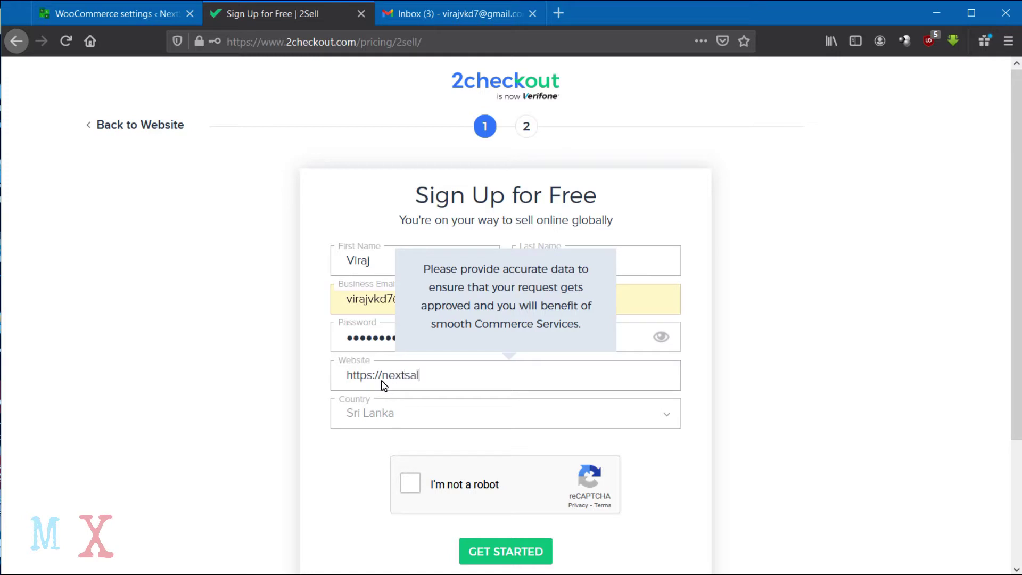
left_click(411, 483)
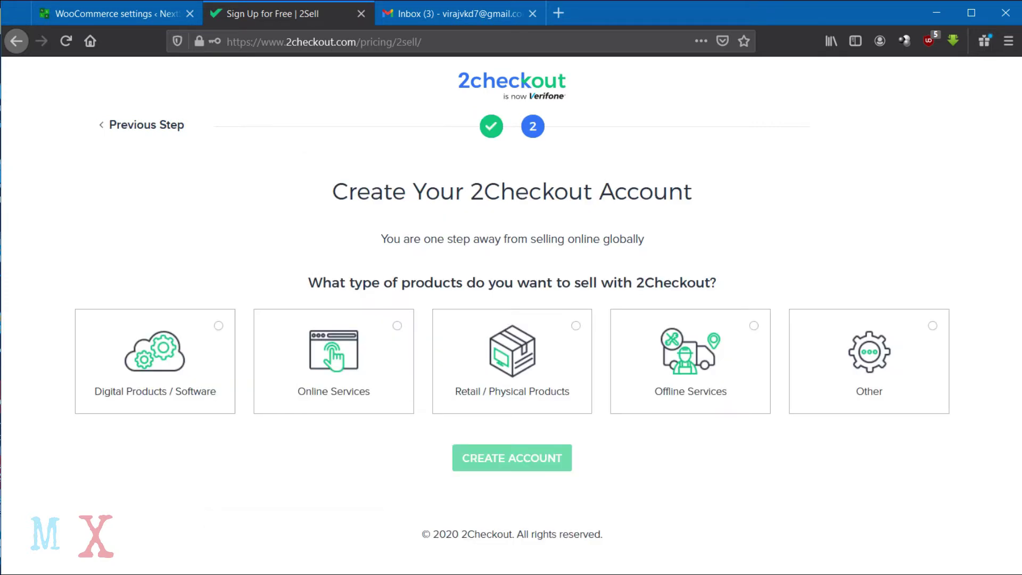
Choose Retail / Physical Products and create the account.
left_click(488, 378)
left_click(511, 453)
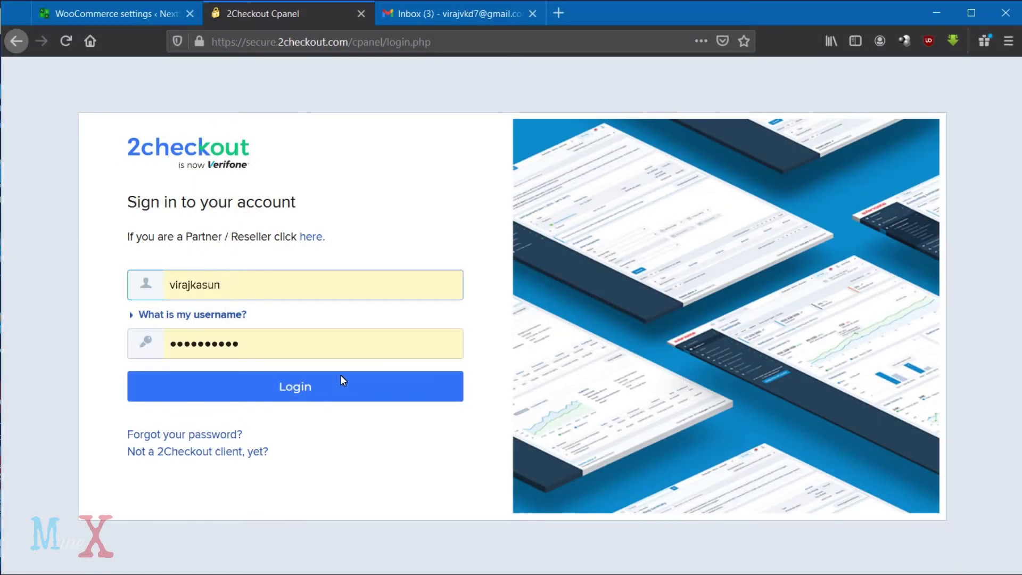
Replace the prefilled username with the saved e-mail login and log in.
double_click(243, 281)
type("v")
left_click(196, 347)
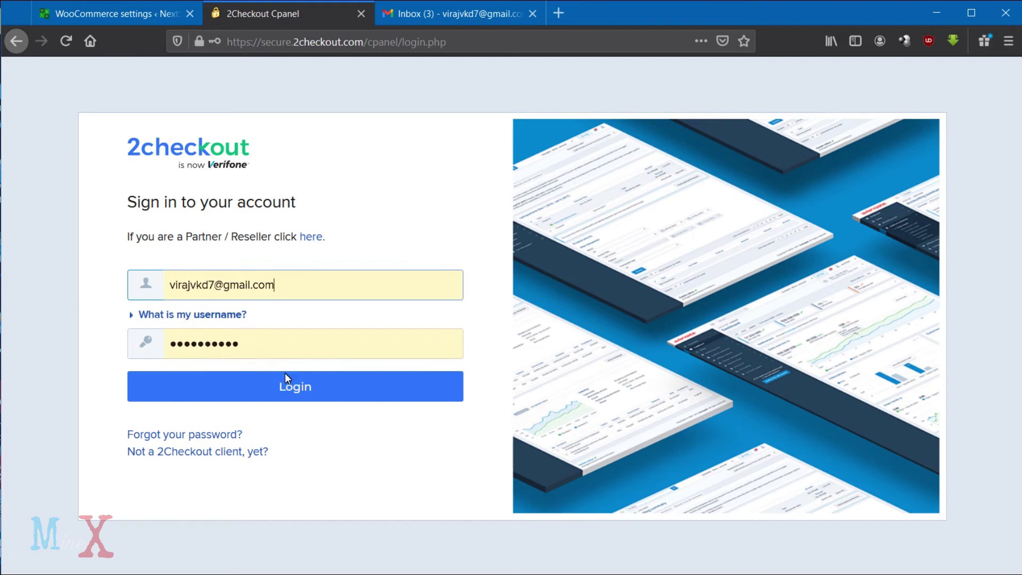
left_click(282, 379)
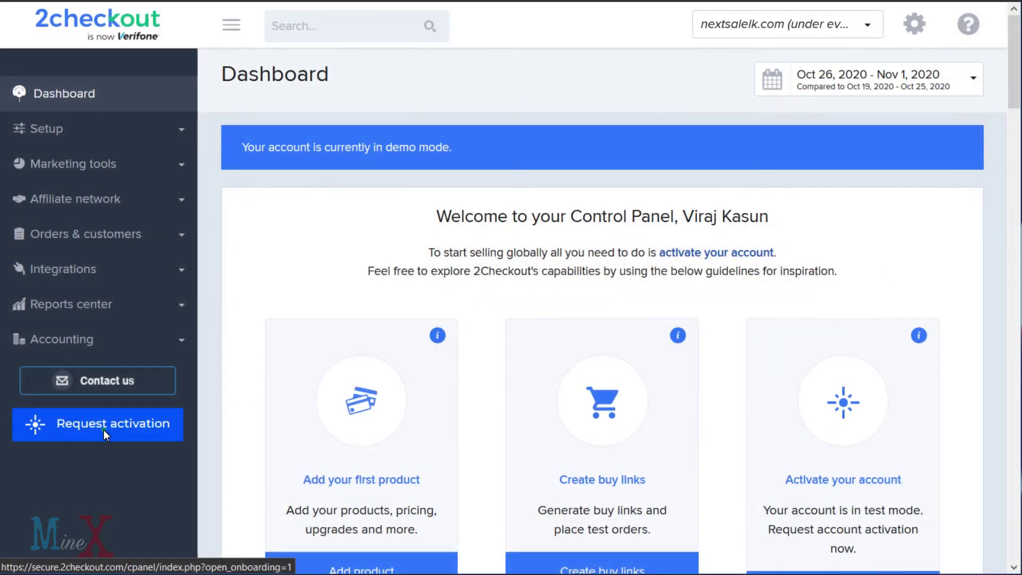
Open Request activation from the left sidebar.
left_click(104, 430)
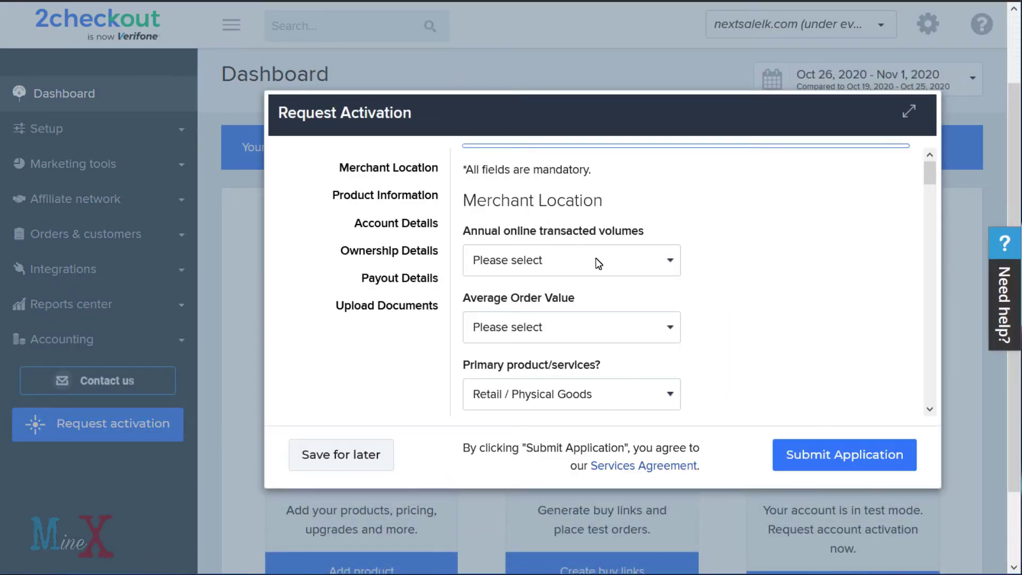
Choose 10,000 - 30,000 $ annual volumes and a 1 -100 $ average order value, then scroll on.
left_click(632, 259)
left_click(571, 308)
left_click(606, 327)
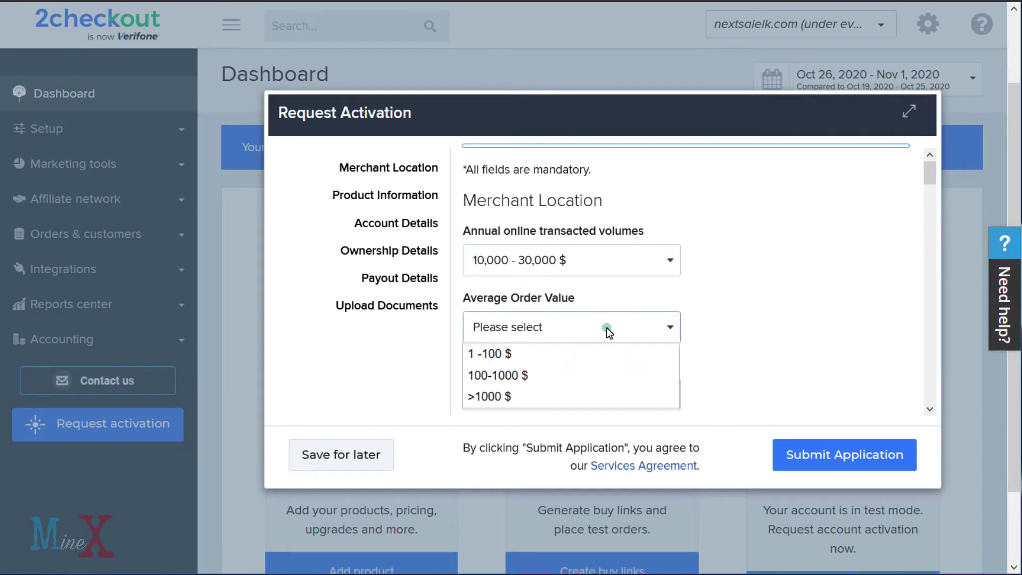
left_click(587, 354)
scroll(711, 346, "down", 3)
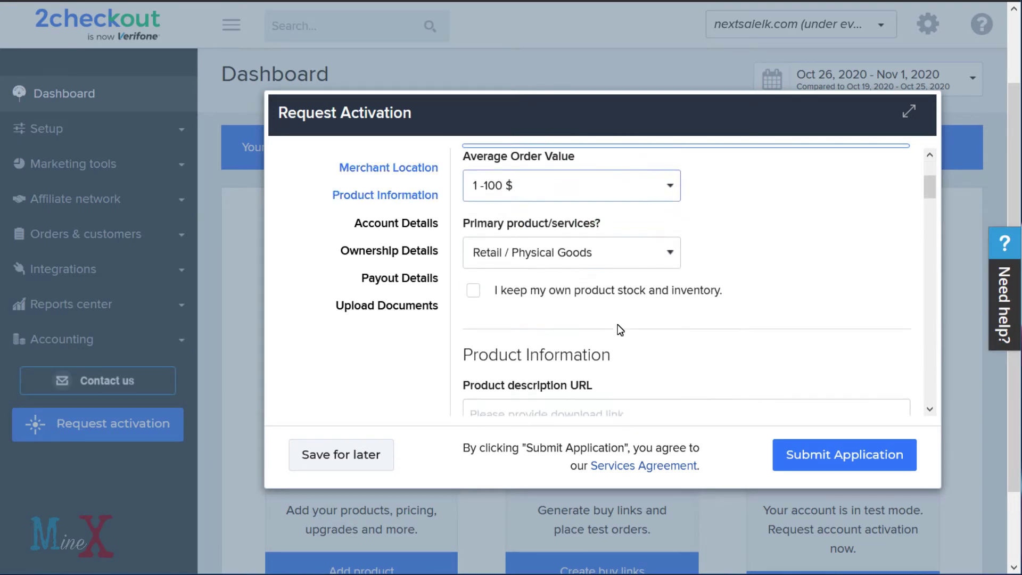
scroll(594, 357, "down", 2)
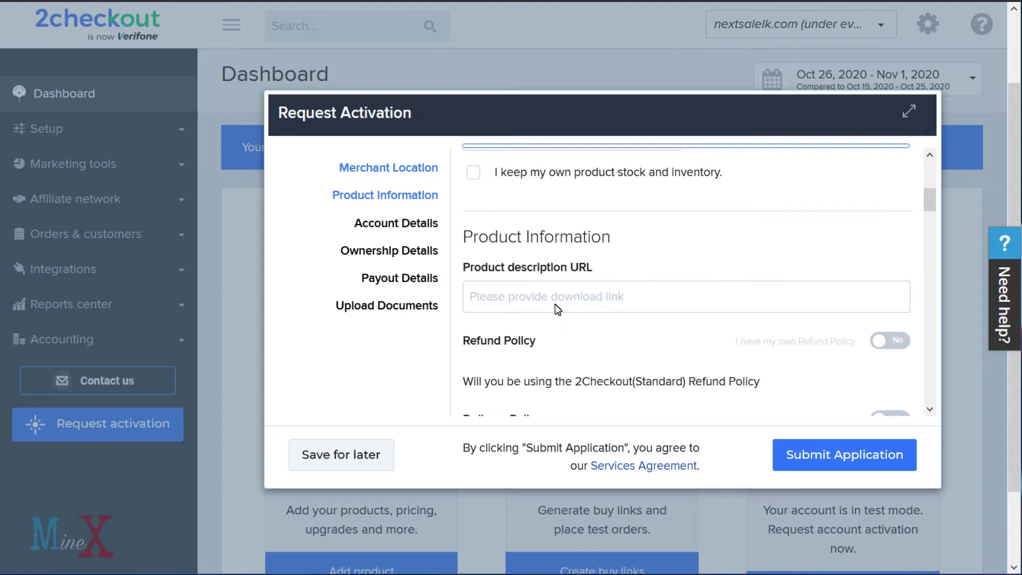
scroll(558, 310, "down", 1)
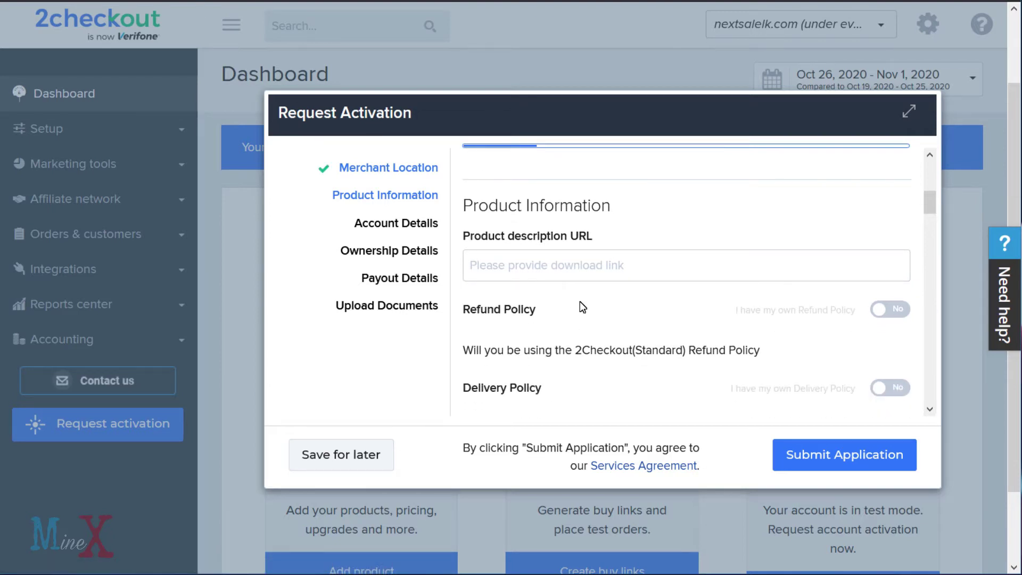
scroll(580, 301, "down", 2)
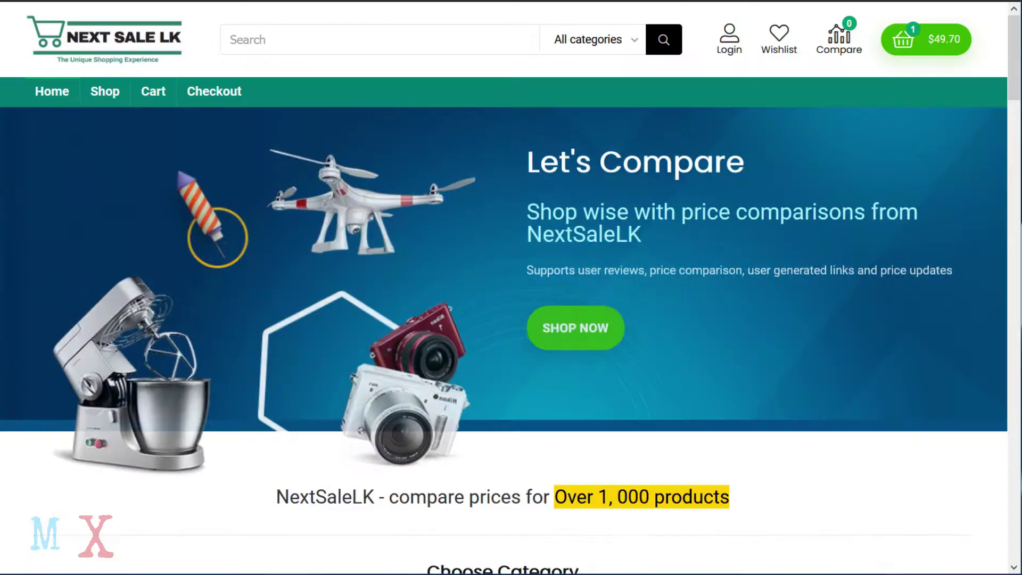
scroll(320, 434, "down", 5)
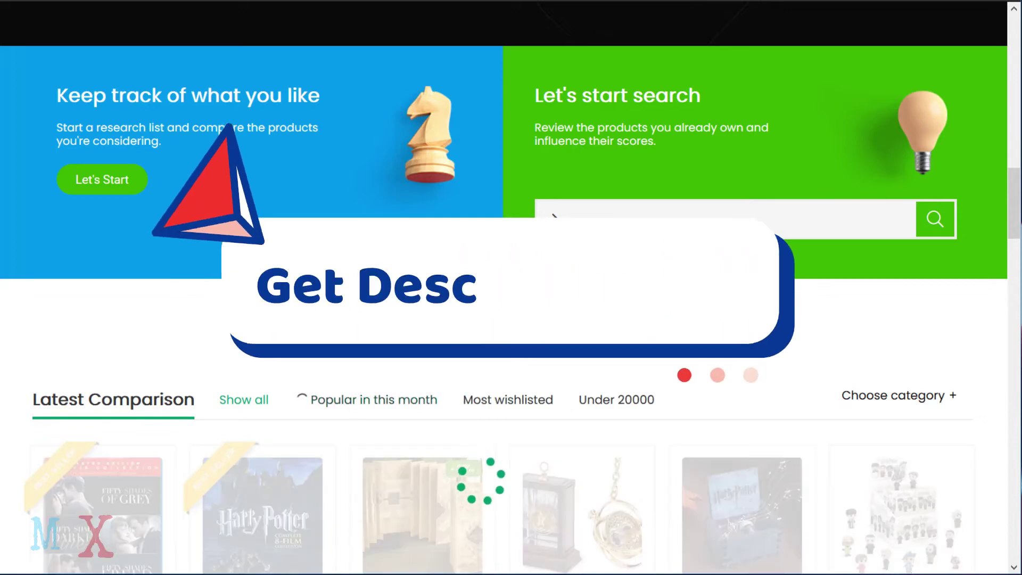
Open the S167 GPS Drone page from nextsalelk.com's most wishlisted products.
scroll(319, 434, "down", 3)
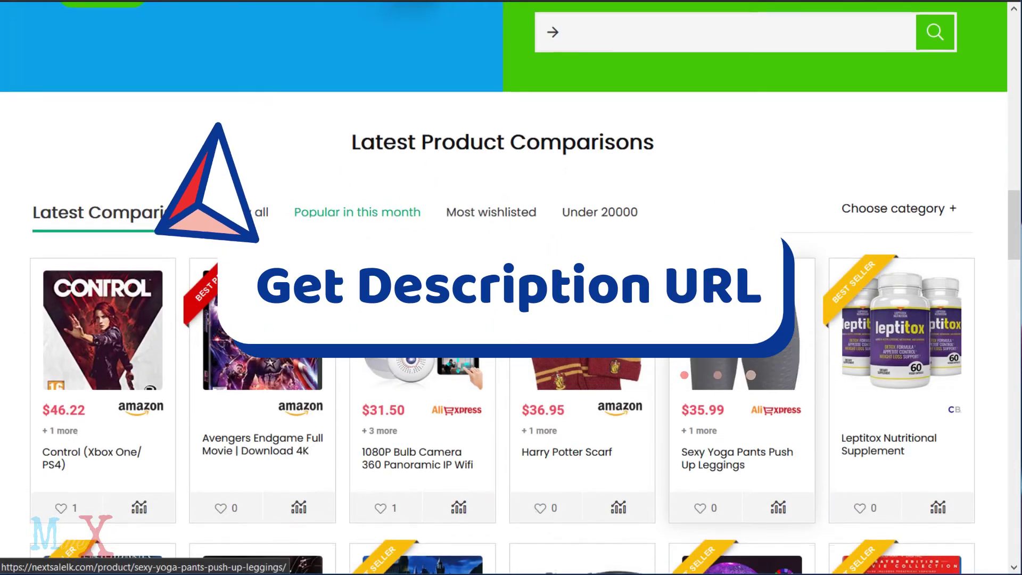
scroll(740, 320, "down", 3)
scroll(470, 264, "up", 6)
left_click(470, 264)
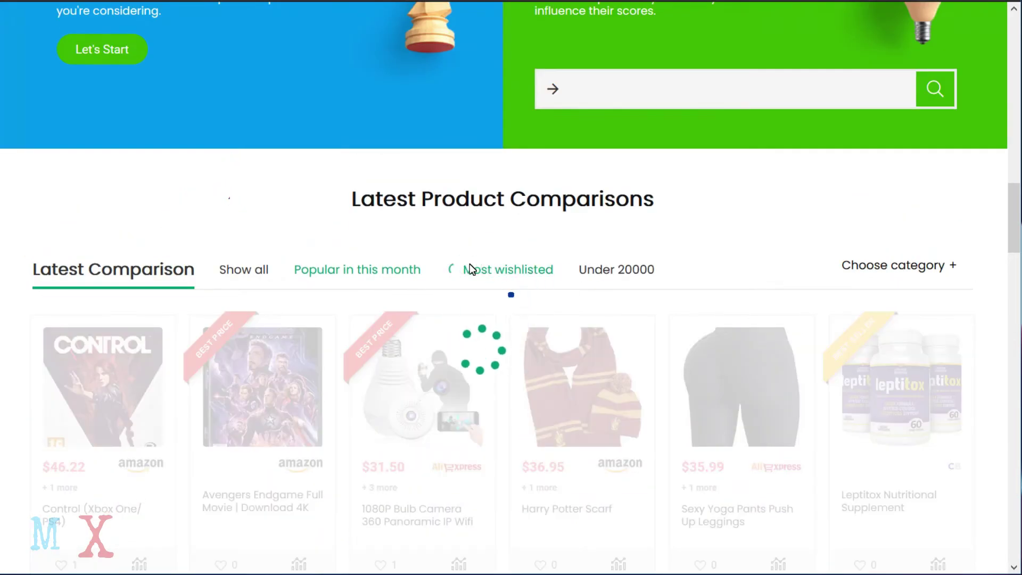
scroll(376, 391, "down", 5)
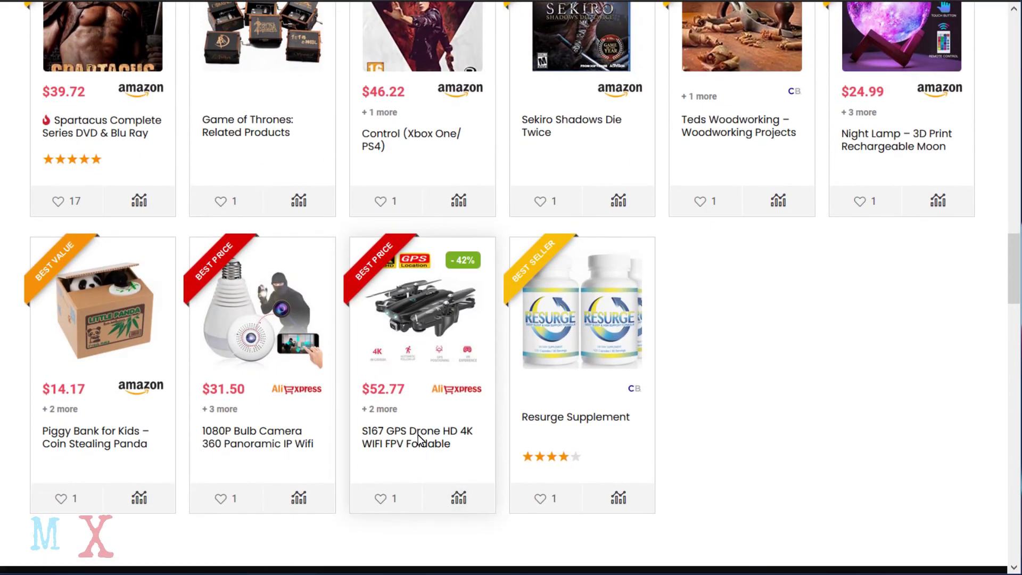
left_click(419, 440)
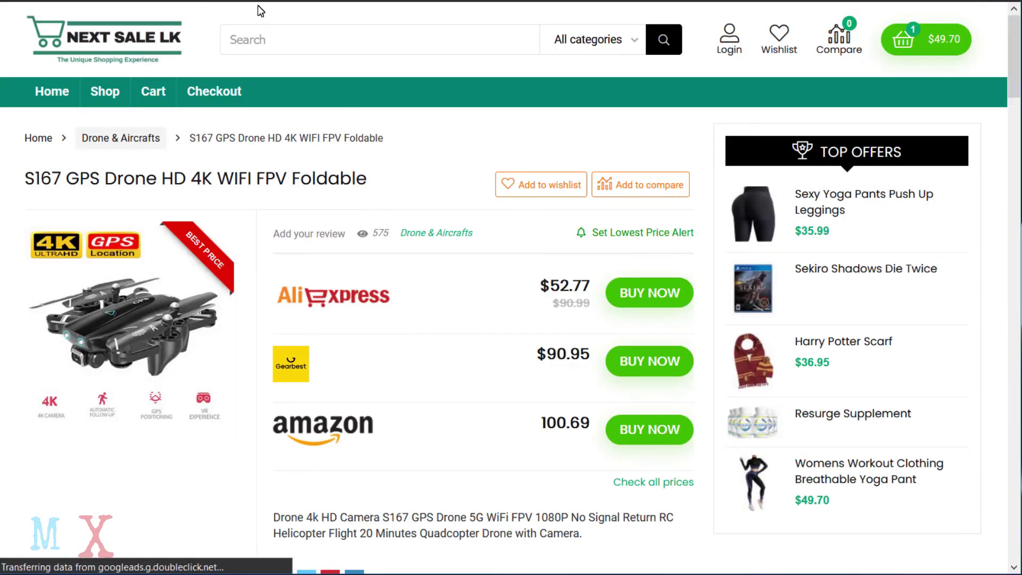
Paste the drone page's URL into the Product description URL field and review business types.
key("ctrl+l")
key("ctrl+c")
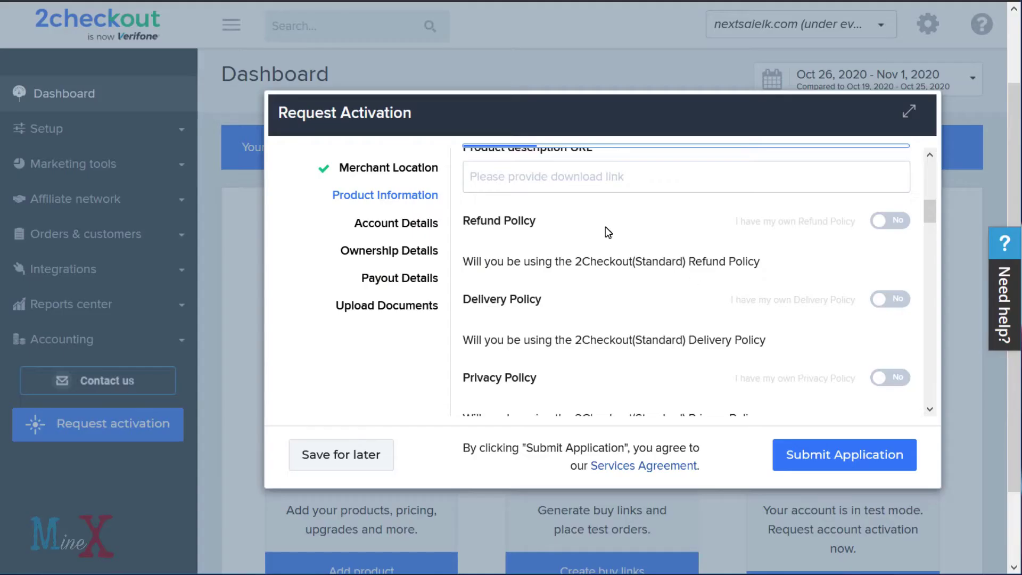
right_click(515, 179)
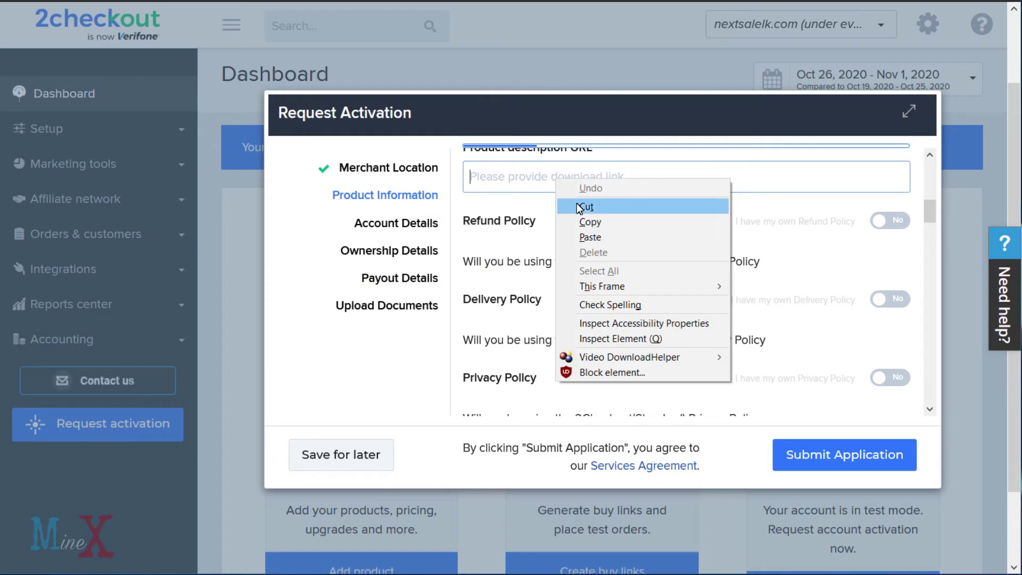
left_click(549, 235)
scroll(723, 260, "down", 6)
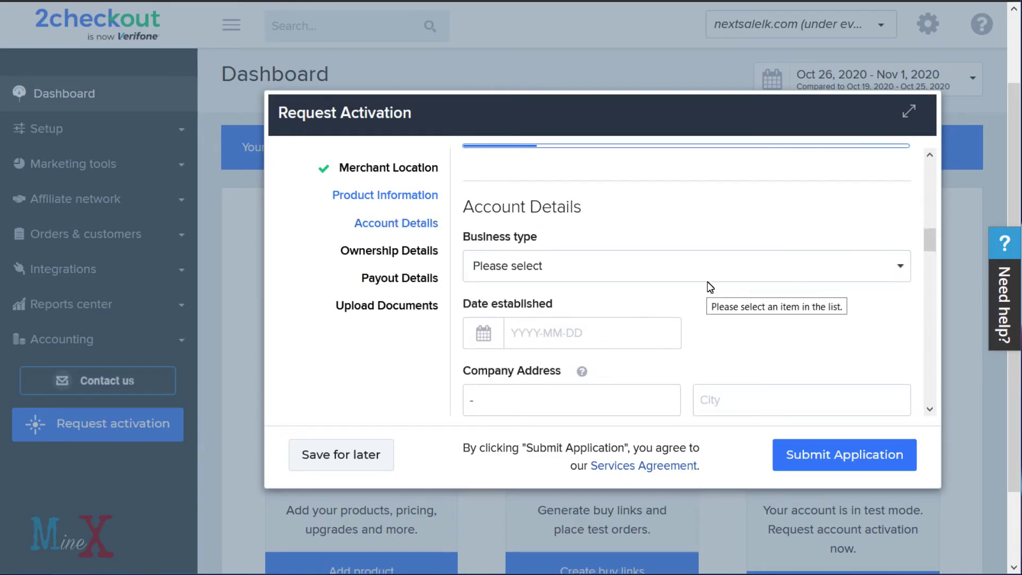
left_click(685, 235)
scroll(670, 256, "down", 2)
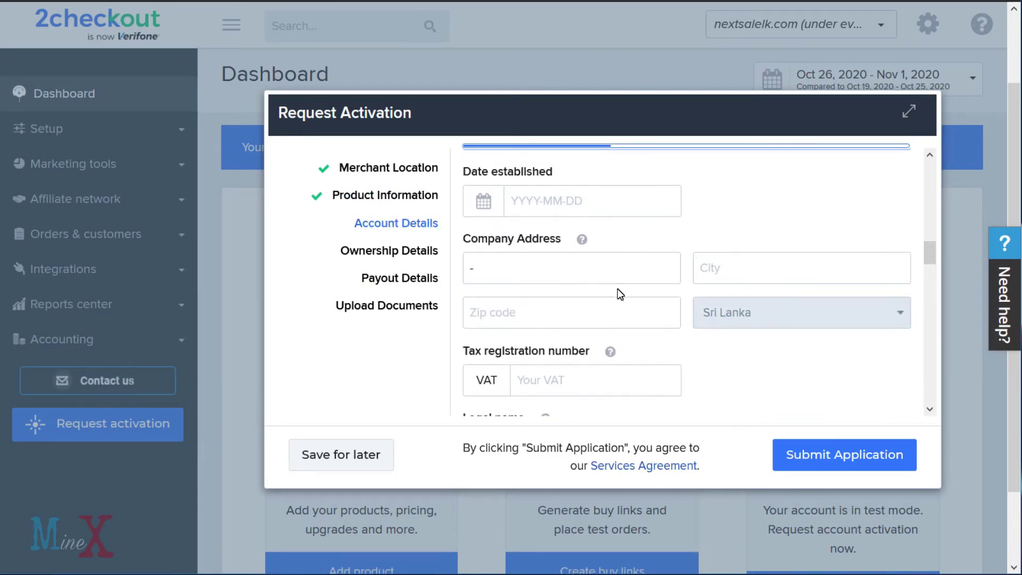
Look up nextsalelk.com and scroll to its Whois record showing creation date 2018-04-11.
type("nextsal")
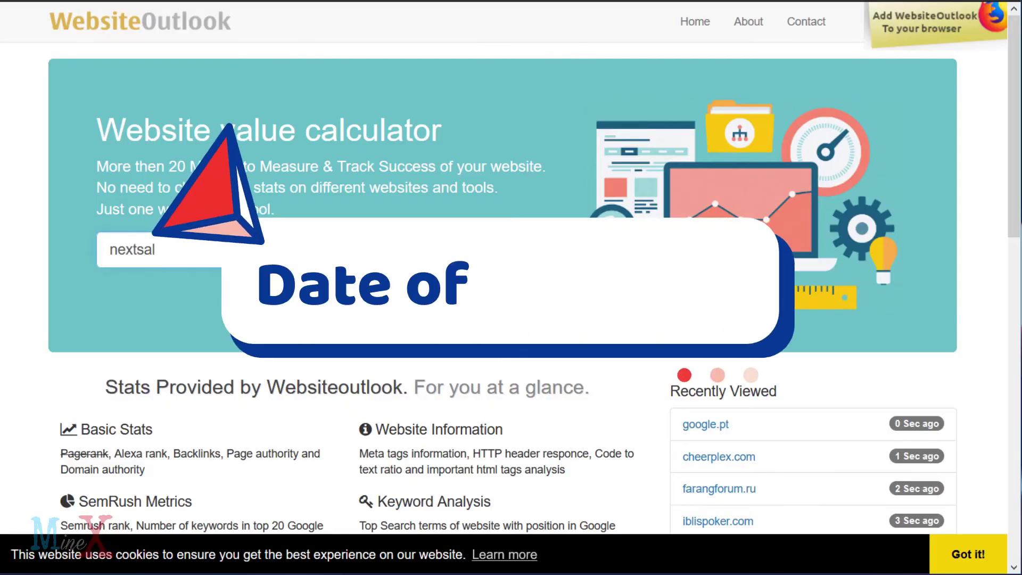
type("elk.com")
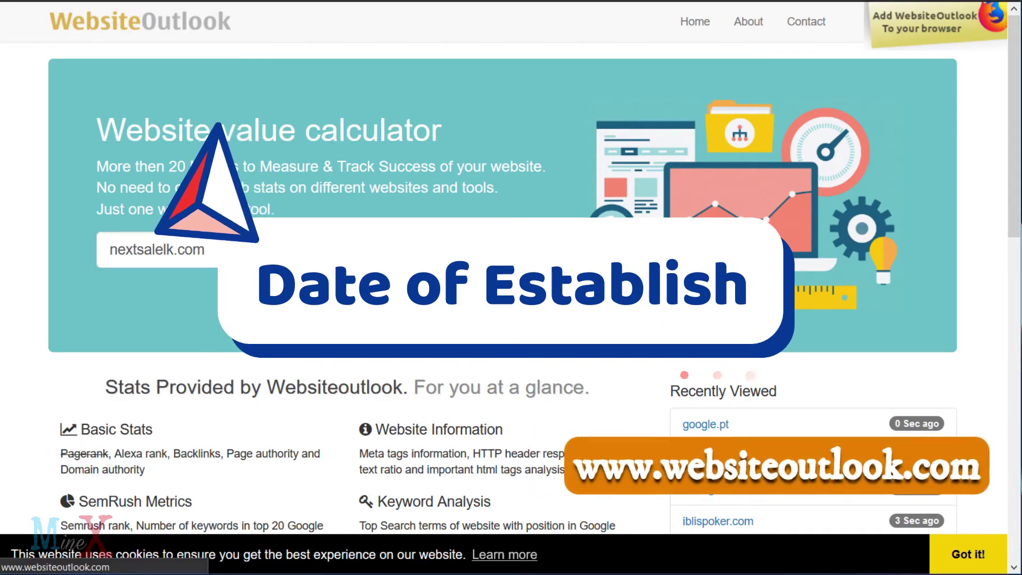
key("Return")
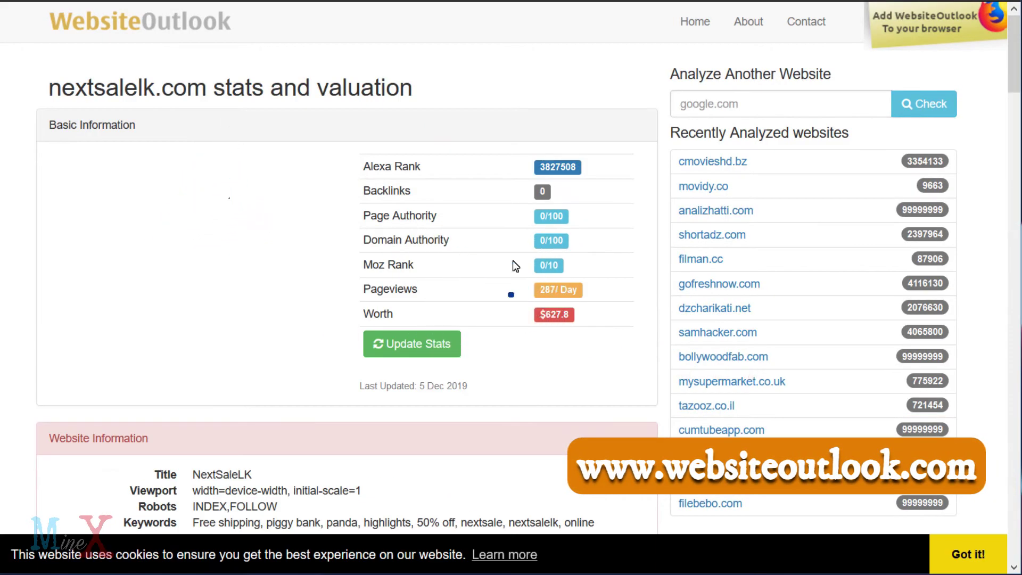
scroll(546, 372, "down", 4)
scroll(546, 373, "down", 6)
scroll(419, 282, "down", 6)
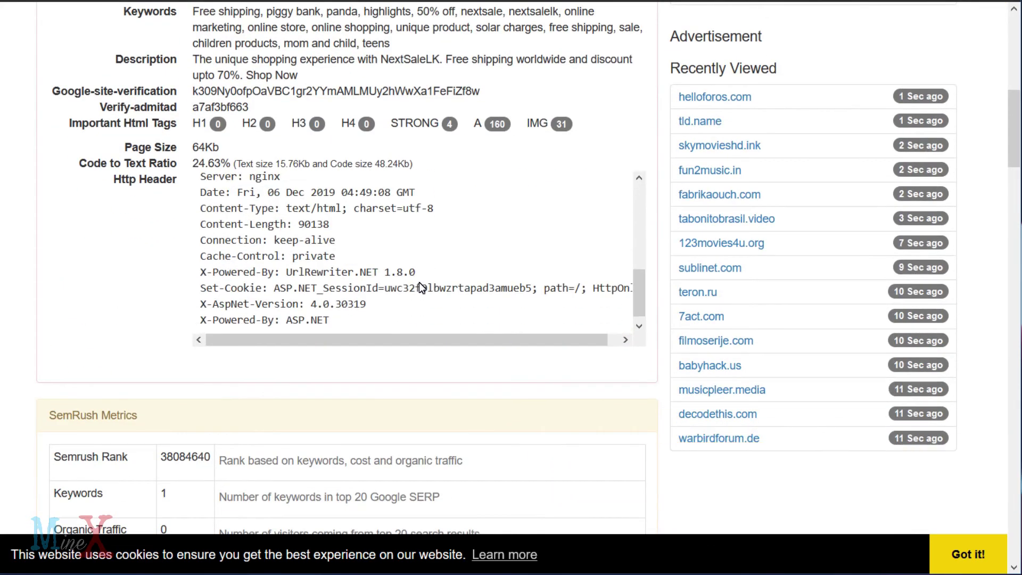
scroll(402, 379, "down", 15)
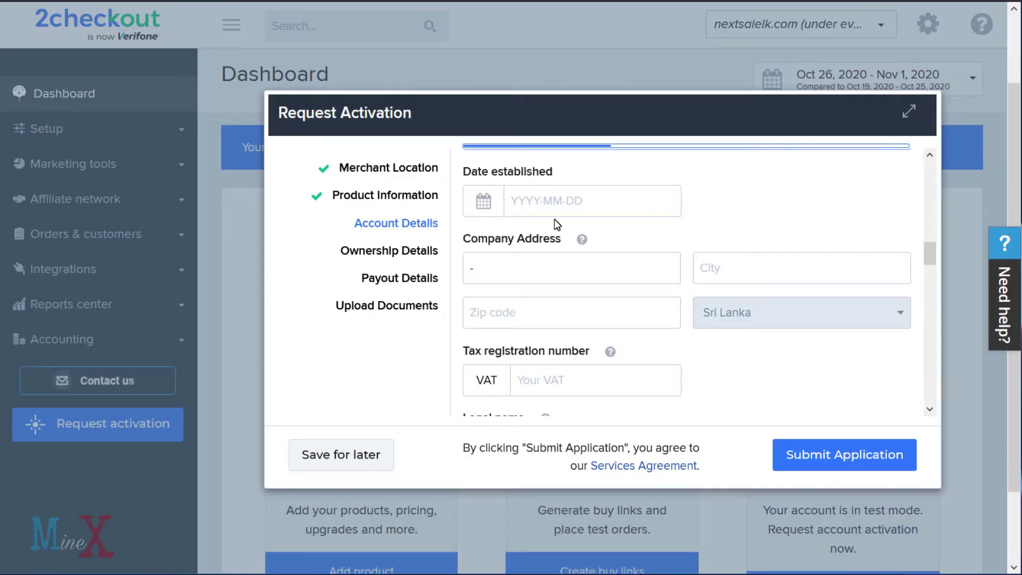
Set the date established to 2018-04-11 in the calendar.
left_click(554, 210)
left_click(615, 238)
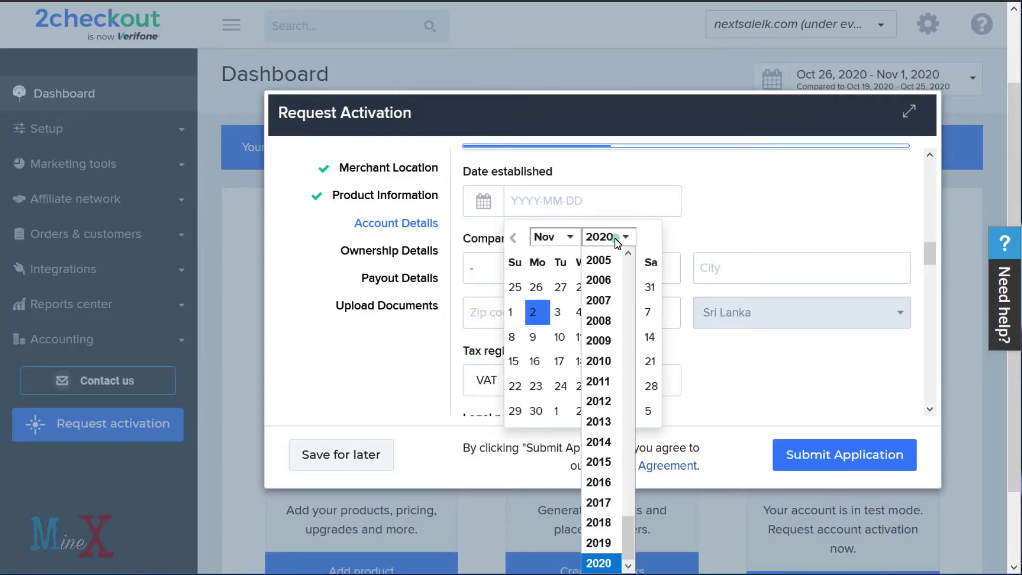
left_click(596, 523)
left_click(554, 236)
left_click(546, 311)
left_click(582, 337)
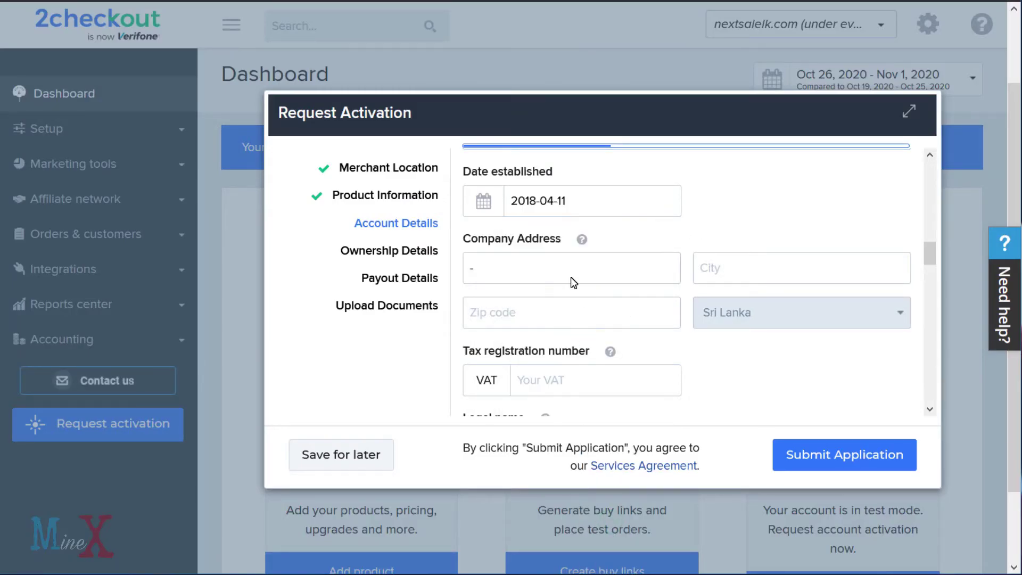
Enter the company street address, move the town name into City, and fill the zip code.
left_click(553, 273)
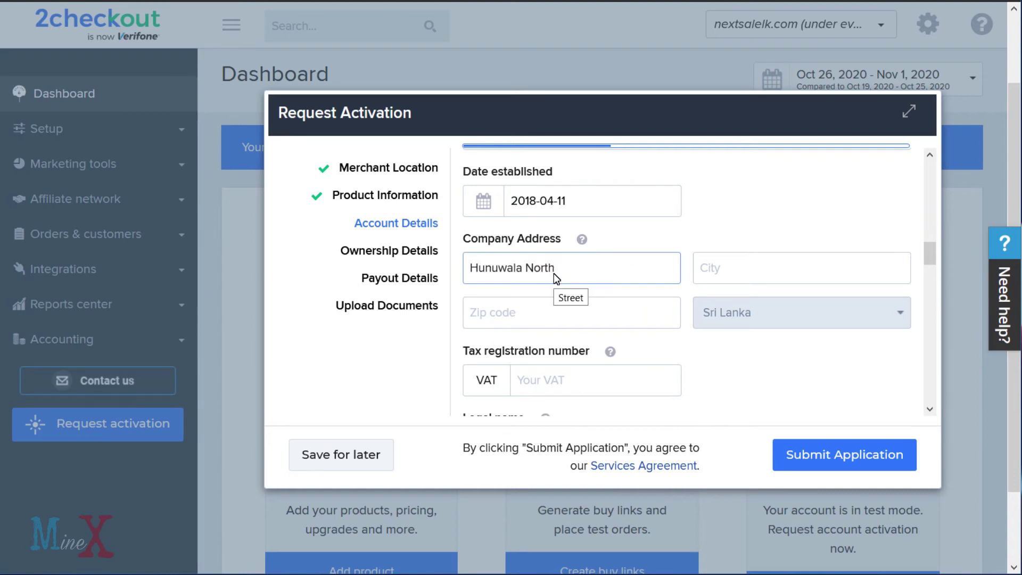
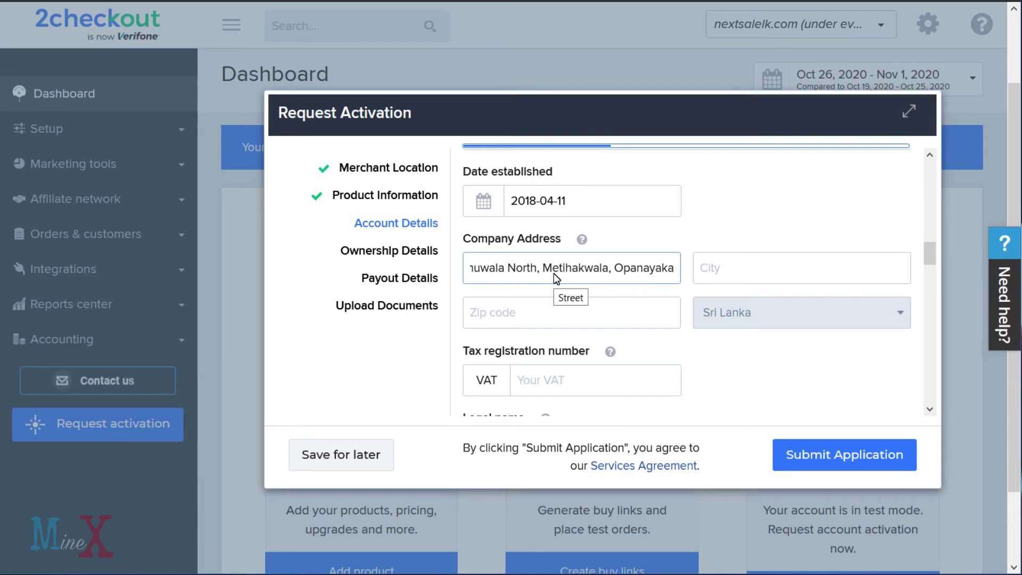
key("ctrl+shift+Left")
key("ctrl+x")
left_click(730, 269)
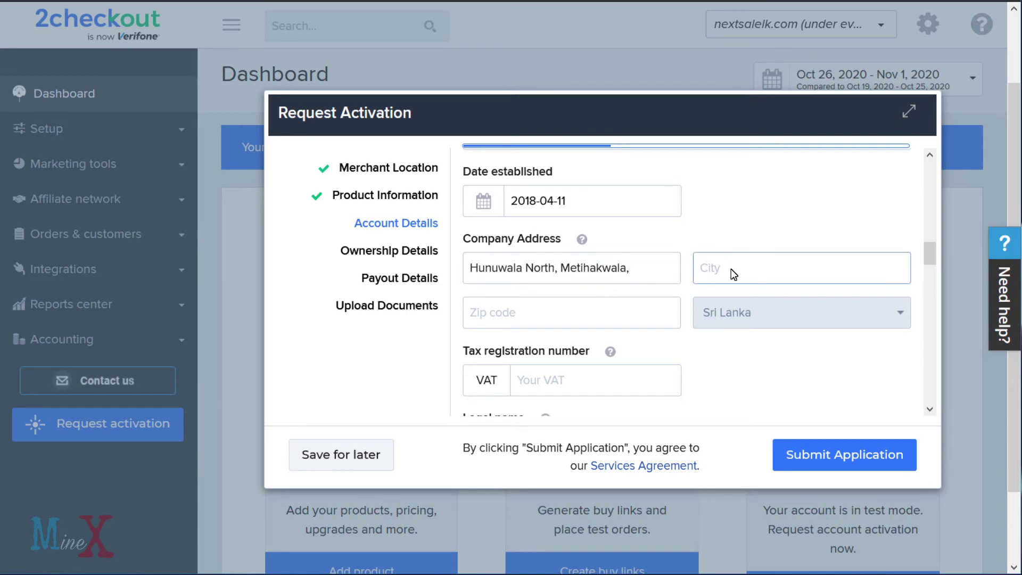
key("ctrl+v")
left_click(539, 315)
type("70080")
Enter '#' as the VAT number and add initials and surname to the legal name.
scroll(538, 392, "down", 3)
left_click(593, 208)
type("#")
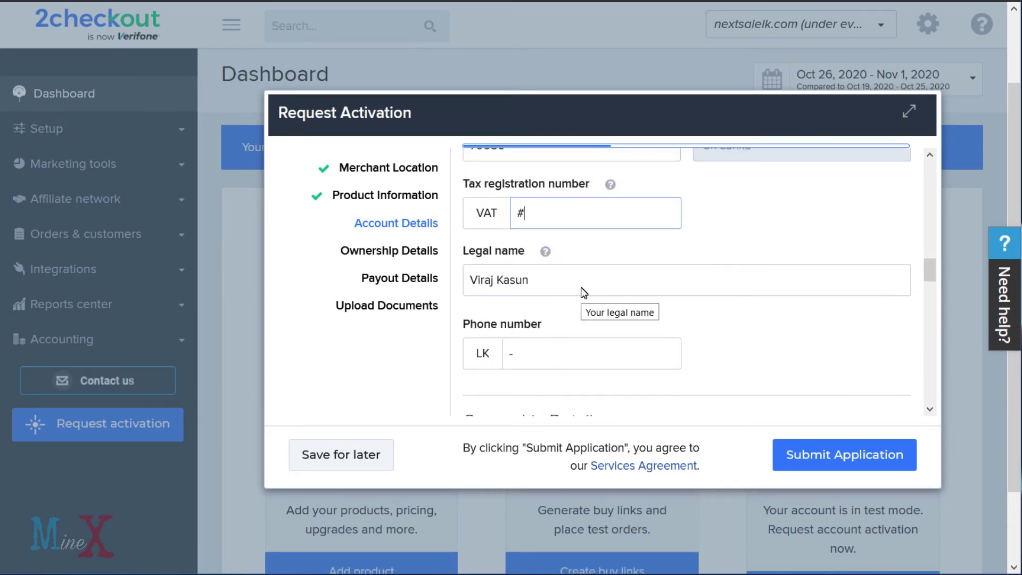
left_click(580, 289)
left_click(471, 280)
type("H. W.")
left_click(566, 283)
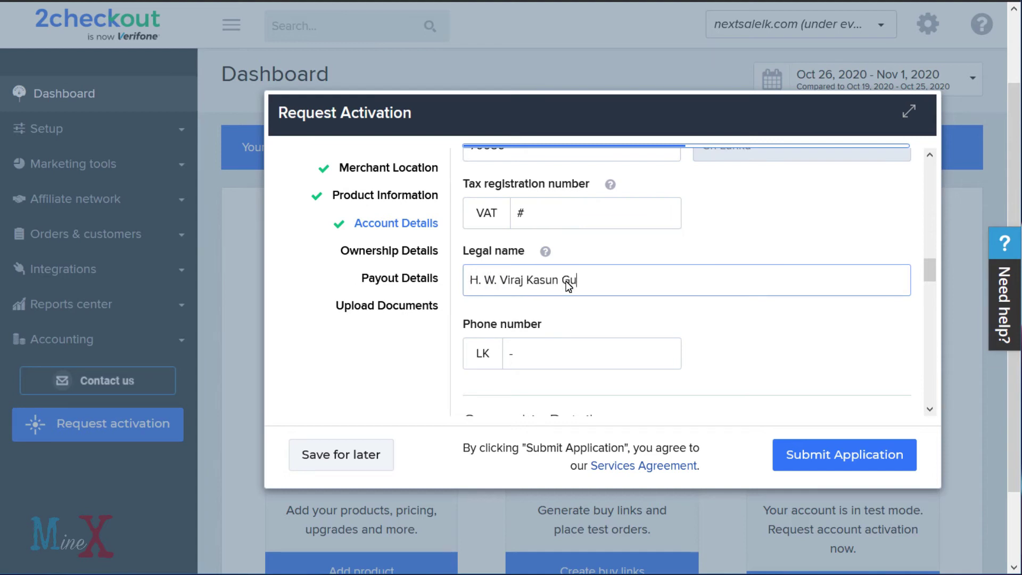
scroll(479, 363, "down", 2)
key("ctrl+z")
key("ctrl+z")
key("ctrl+z")
Correct the legal name with the owner's initials and full surname.
left_click(532, 265)
scroll(531, 265, "up", 3)
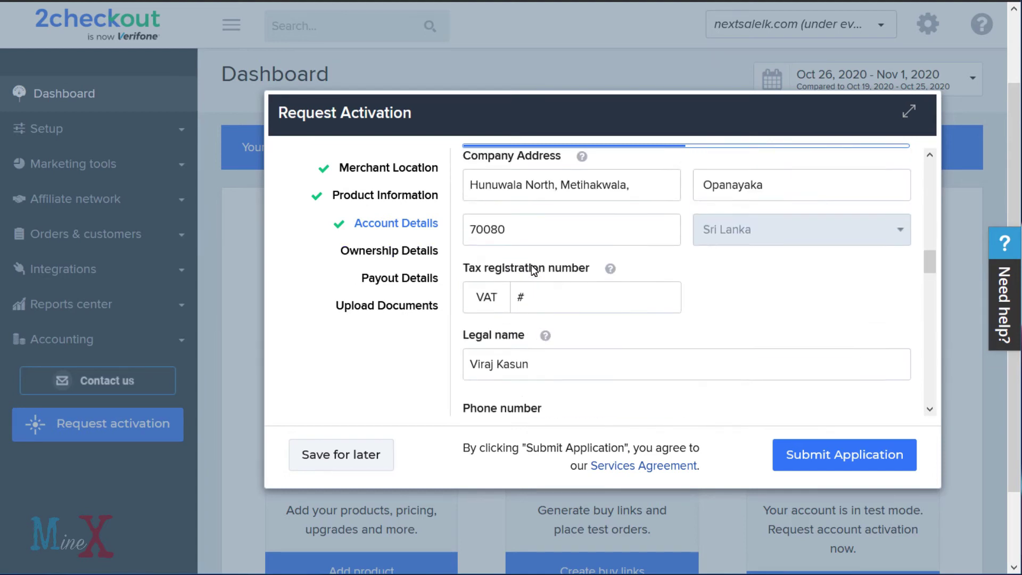
scroll(474, 271, "down", 2)
left_click(473, 271)
type("H.W.")
left_click(566, 281)
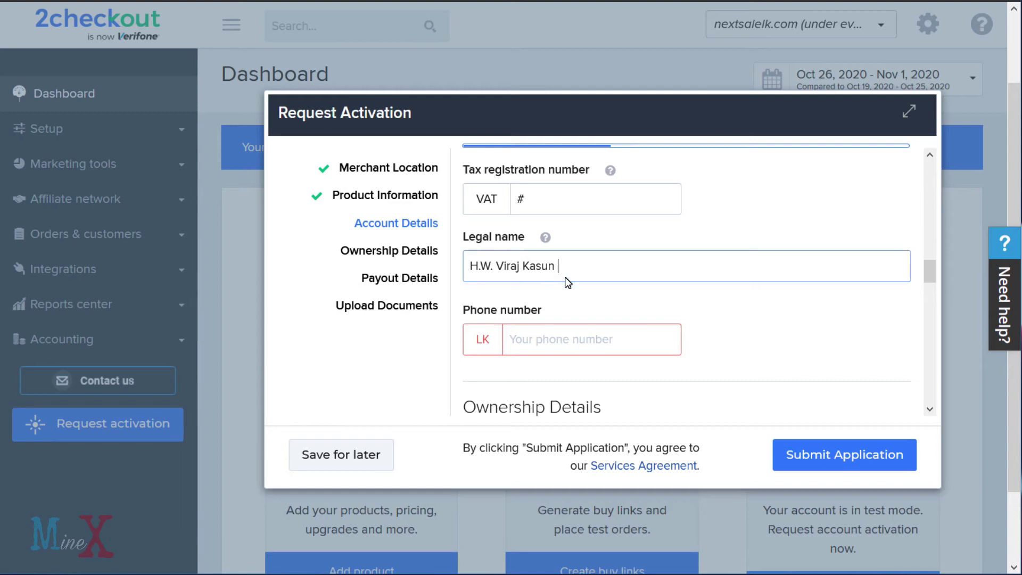
Enter the company phone number without its leading zero.
left_click(568, 349)
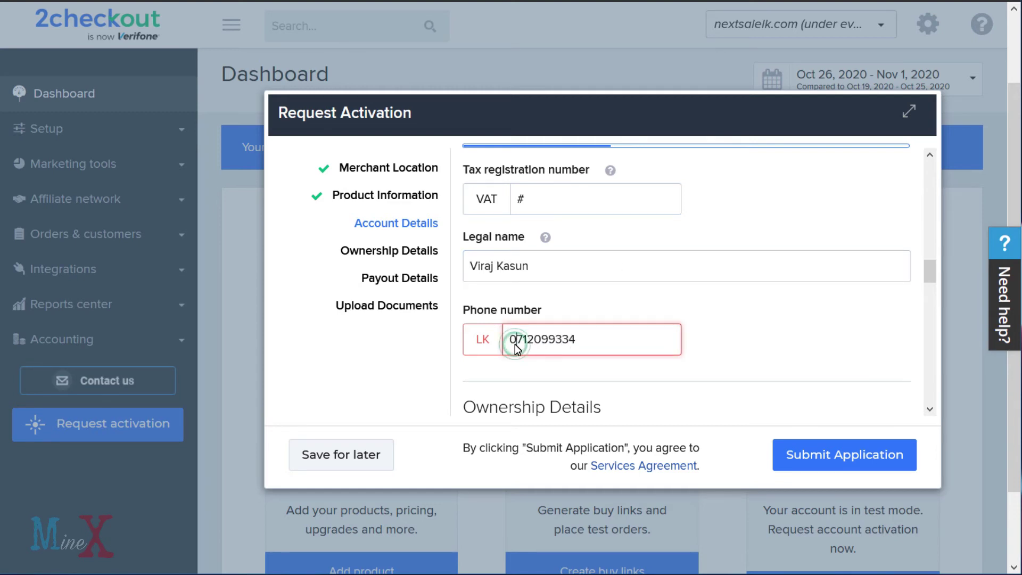
scroll(475, 338, "up", 3)
scroll(474, 368, "down", 2)
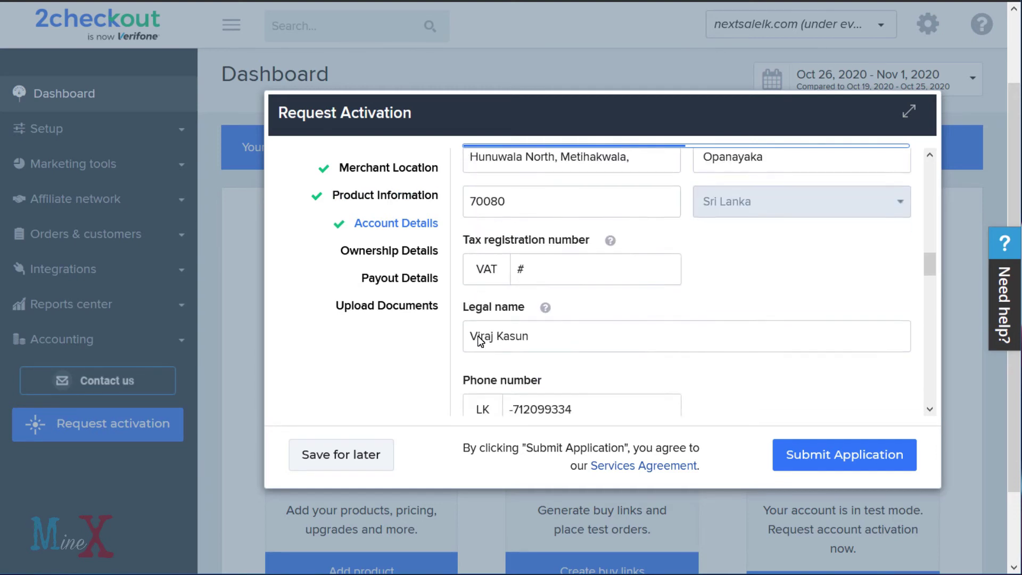
scroll(475, 368, "down", 3)
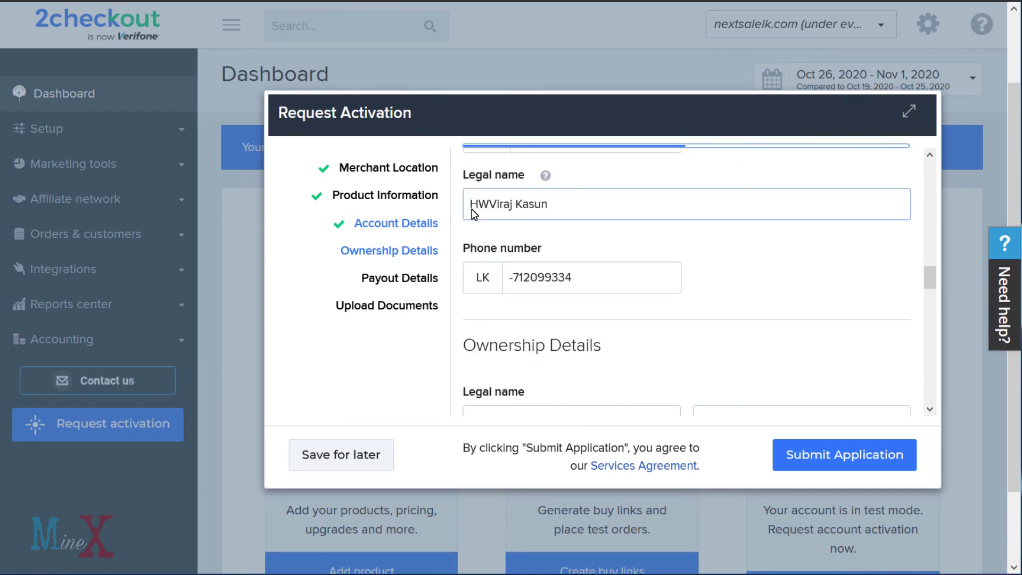
Complete the full legal name and enter the owner's first and last name.
key("ctrl+a")
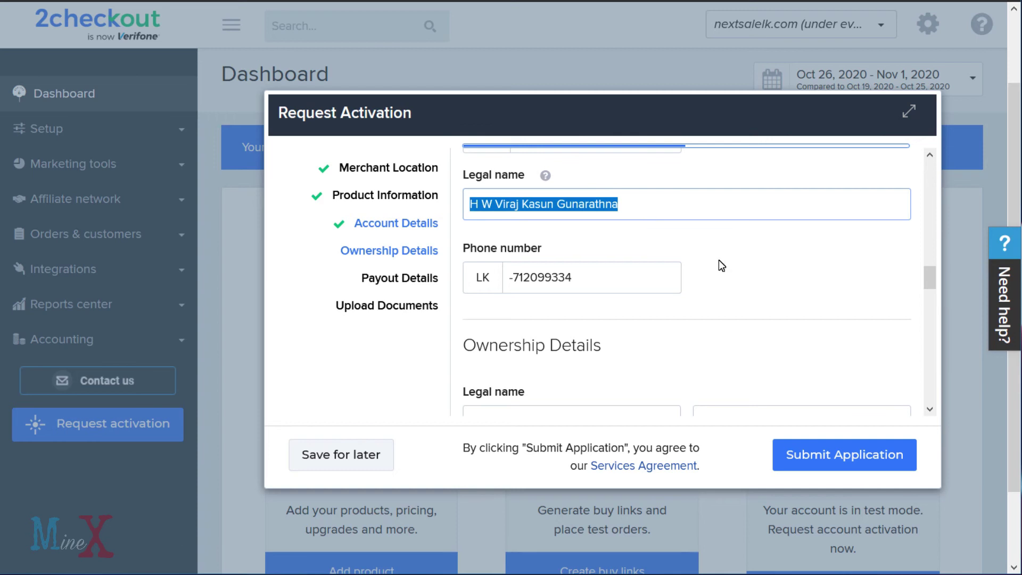
scroll(718, 260, "down", 4)
left_click(581, 216)
left_click(720, 210)
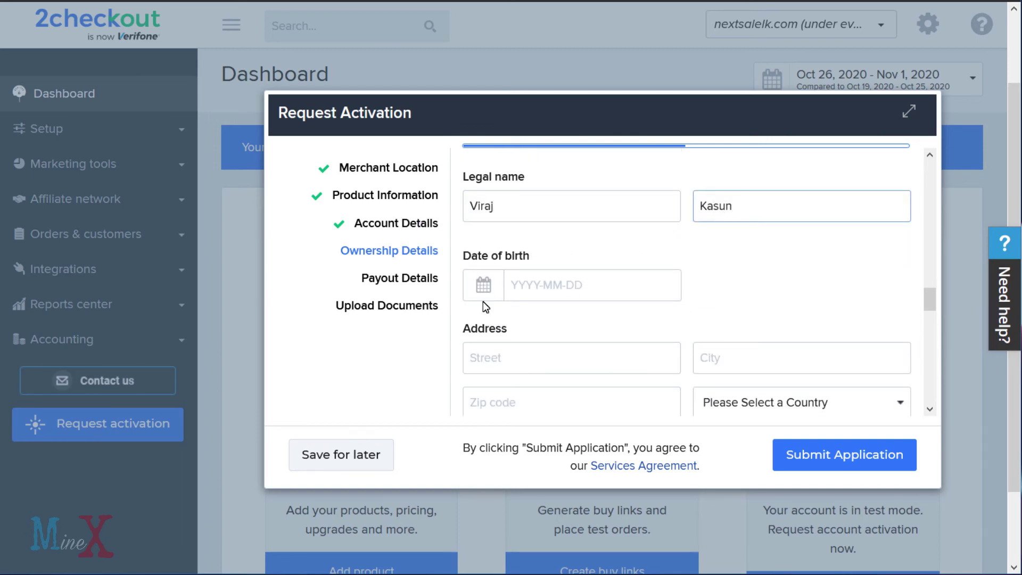
Pick the owner's date of birth in the calendar.
left_click(483, 295)
left_click(563, 320)
left_click(557, 200)
left_click(527, 321)
left_click(498, 200)
left_click(606, 445)
scroll(554, 183, "down", 4)
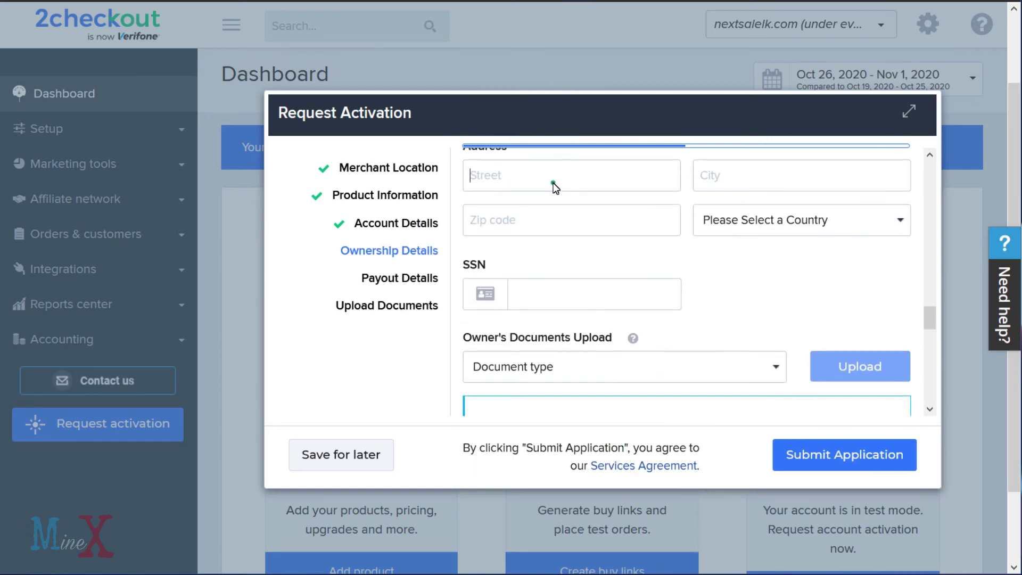
Enter the owner's street address, city and zip code.
left_click(554, 183)
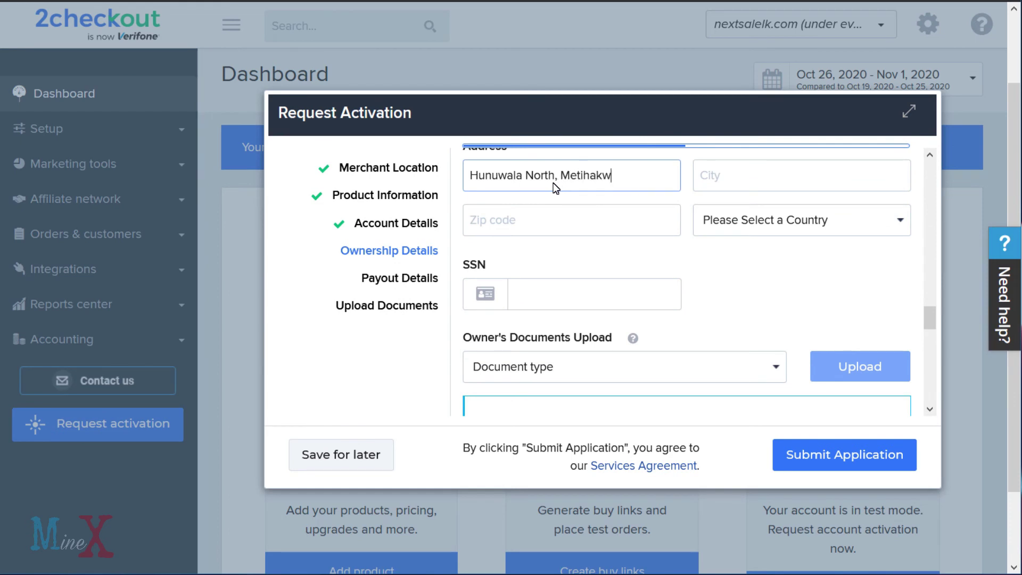
left_click(742, 191)
type("Opanayaka")
left_click(570, 227)
type("70080")
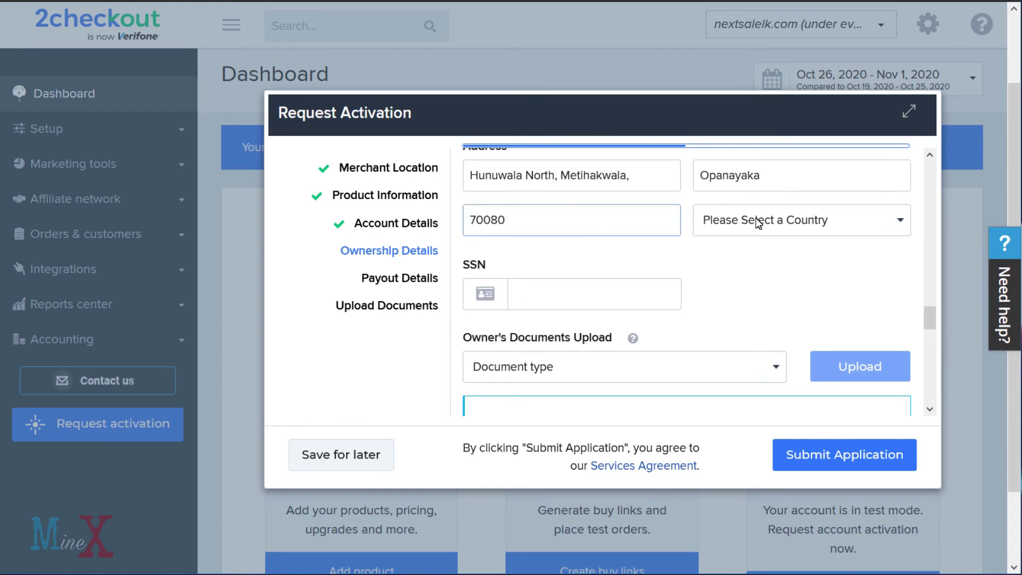
Select Sri Lanka as the owner's country and enter the national identification number.
left_click(799, 220)
scroll(796, 379, "down", 20)
left_click(761, 328)
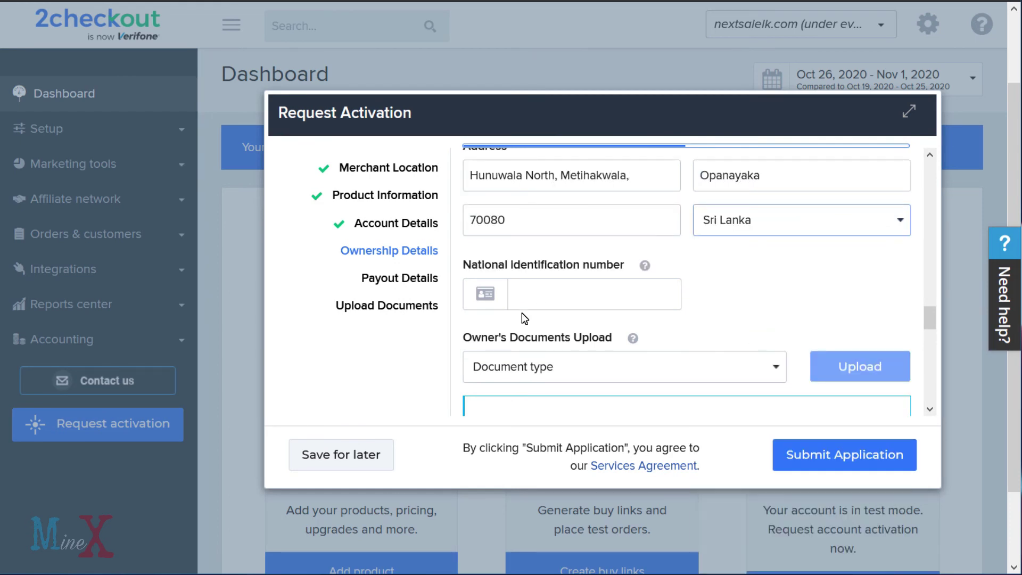
scroll(532, 277, "down", 1)
left_click(551, 234)
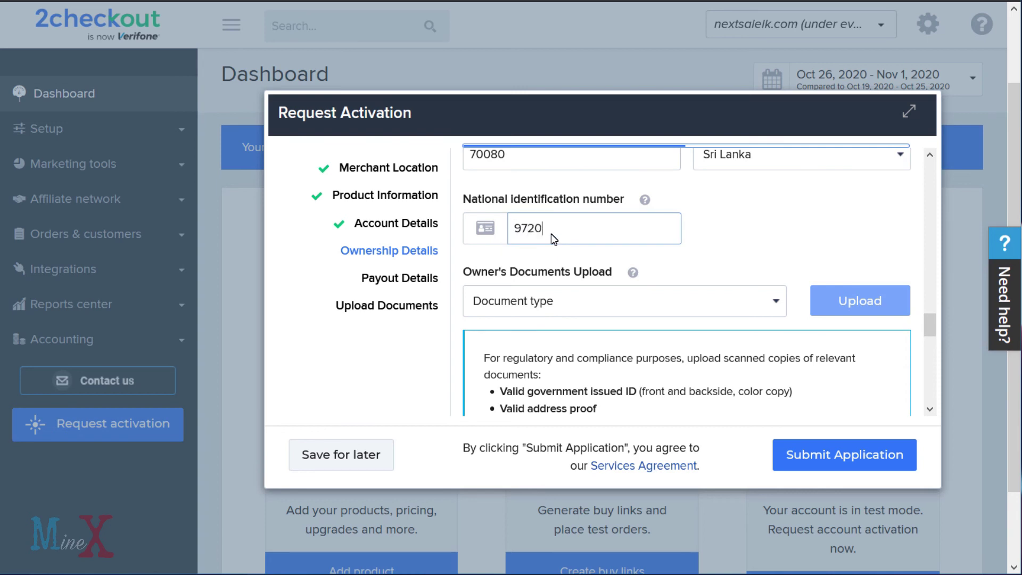
scroll(702, 311, "down", 4)
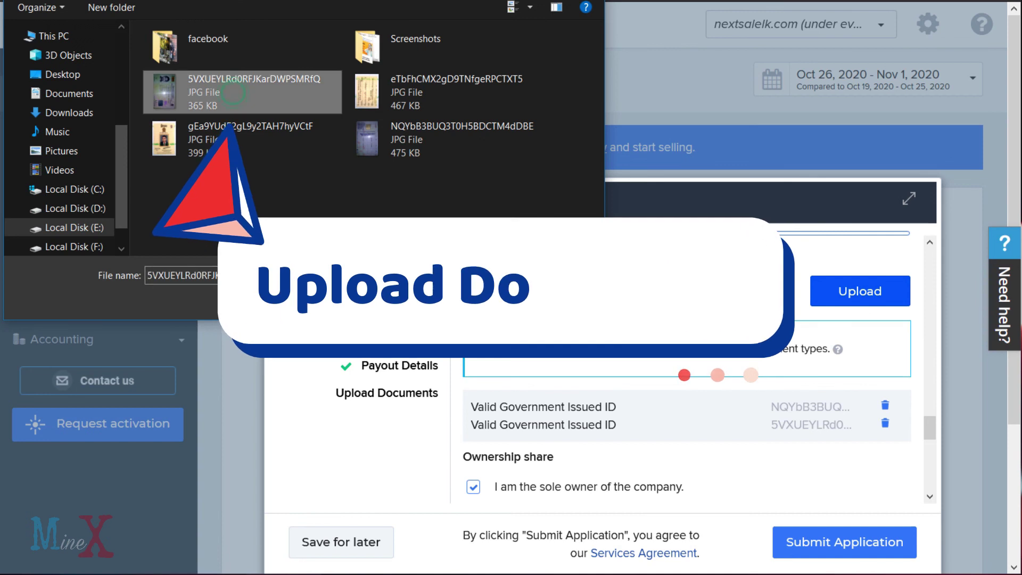
Upload the JPG image as the business entity's Valid Address Proof document.
double_click(233, 93)
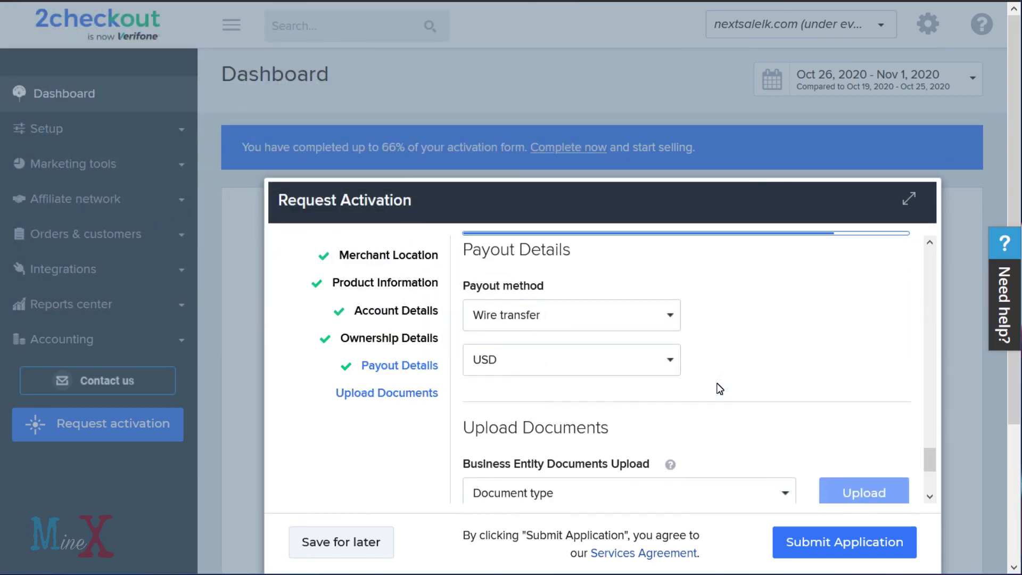
scroll(720, 389, "down", 3)
left_click(700, 319)
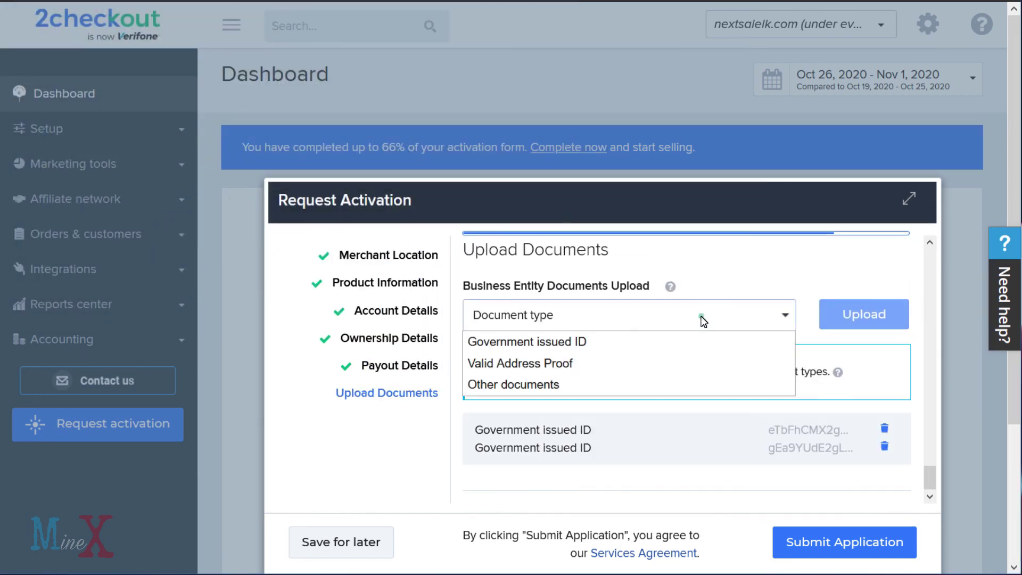
left_click(679, 359)
left_click(873, 319)
left_click(234, 90)
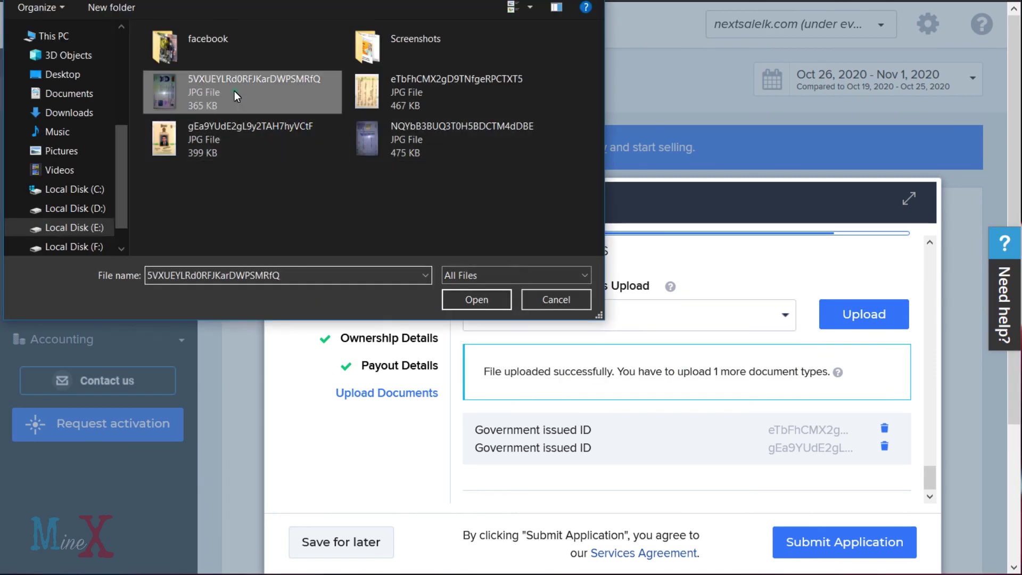
left_click(490, 305)
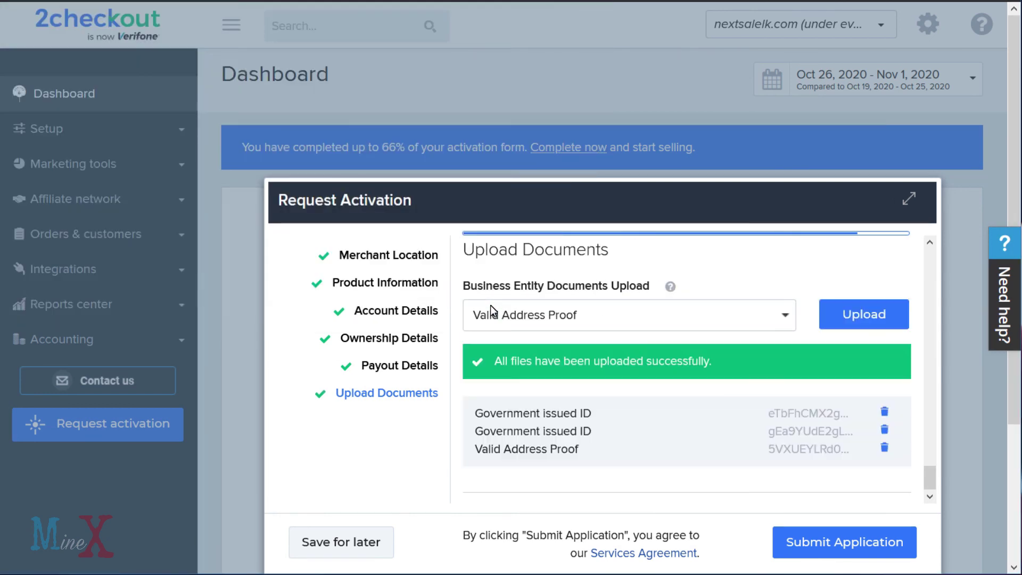
Replace the earlier owner ID upload with a new Valid Government Issued ID JPG.
scroll(665, 356, "up", 10)
scroll(663, 356, "down", 6)
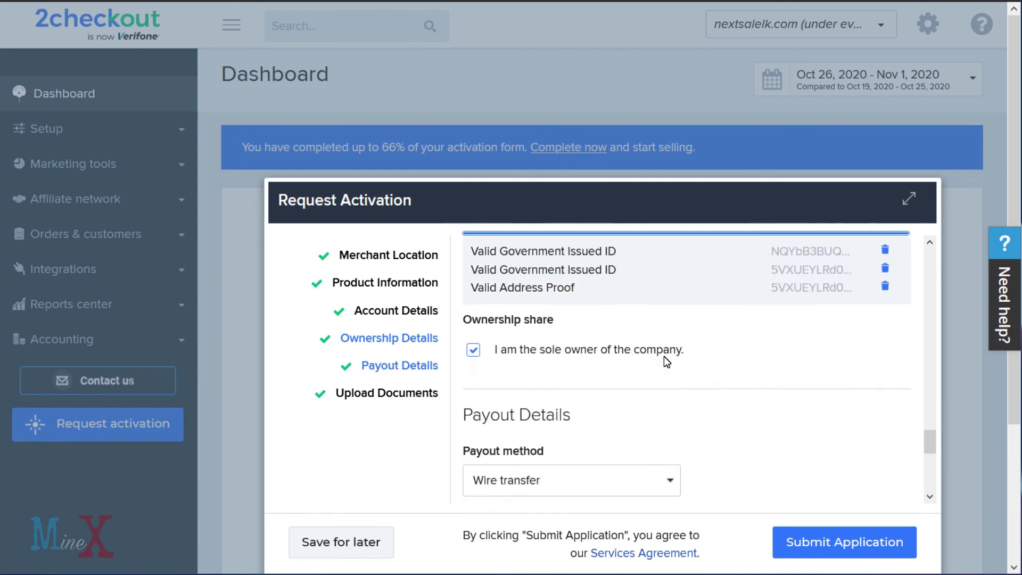
scroll(663, 355, "up", 3)
left_click(886, 395)
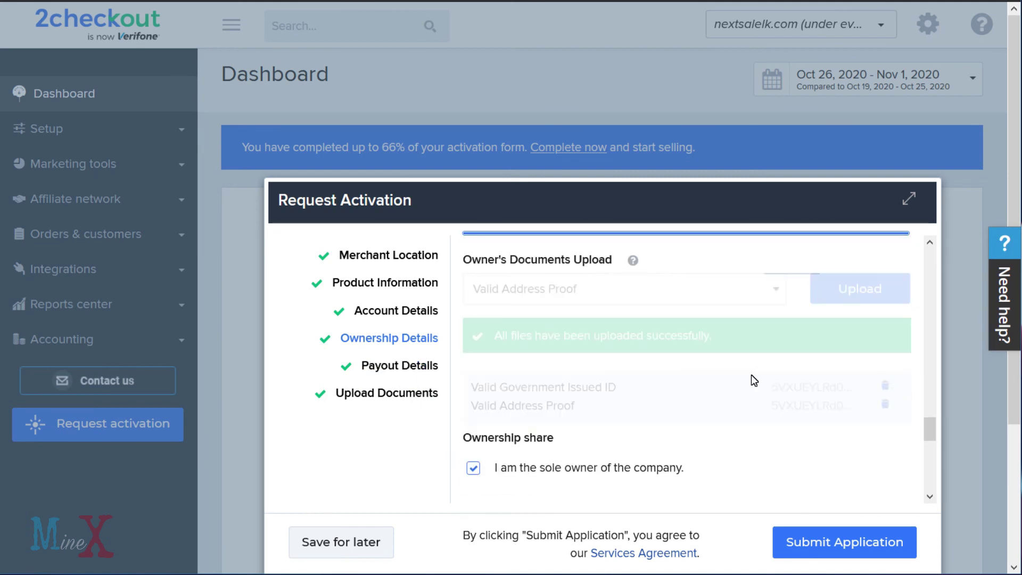
left_click(660, 290)
left_click(650, 319)
left_click(852, 291)
left_click(250, 138)
left_click(475, 300)
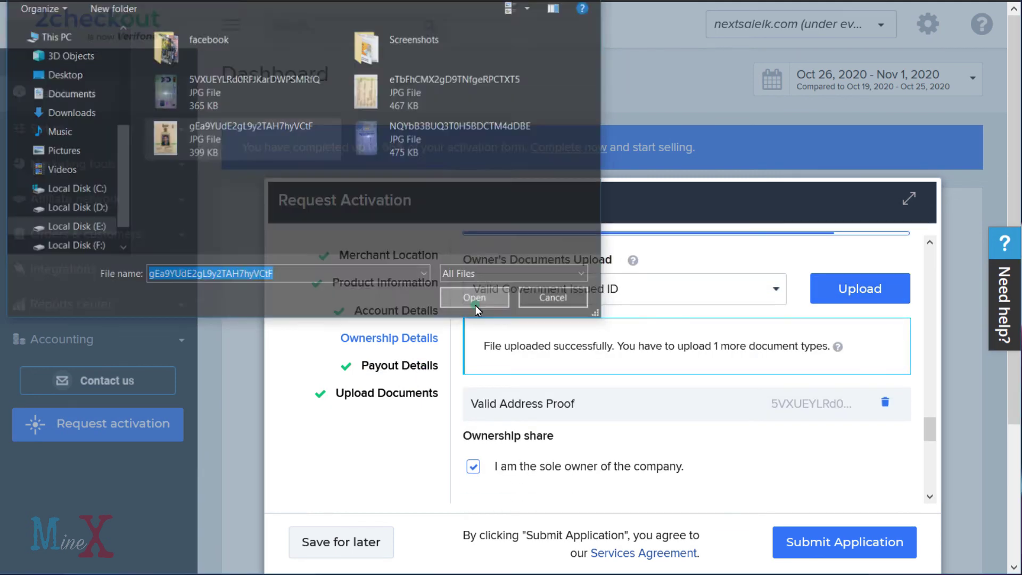